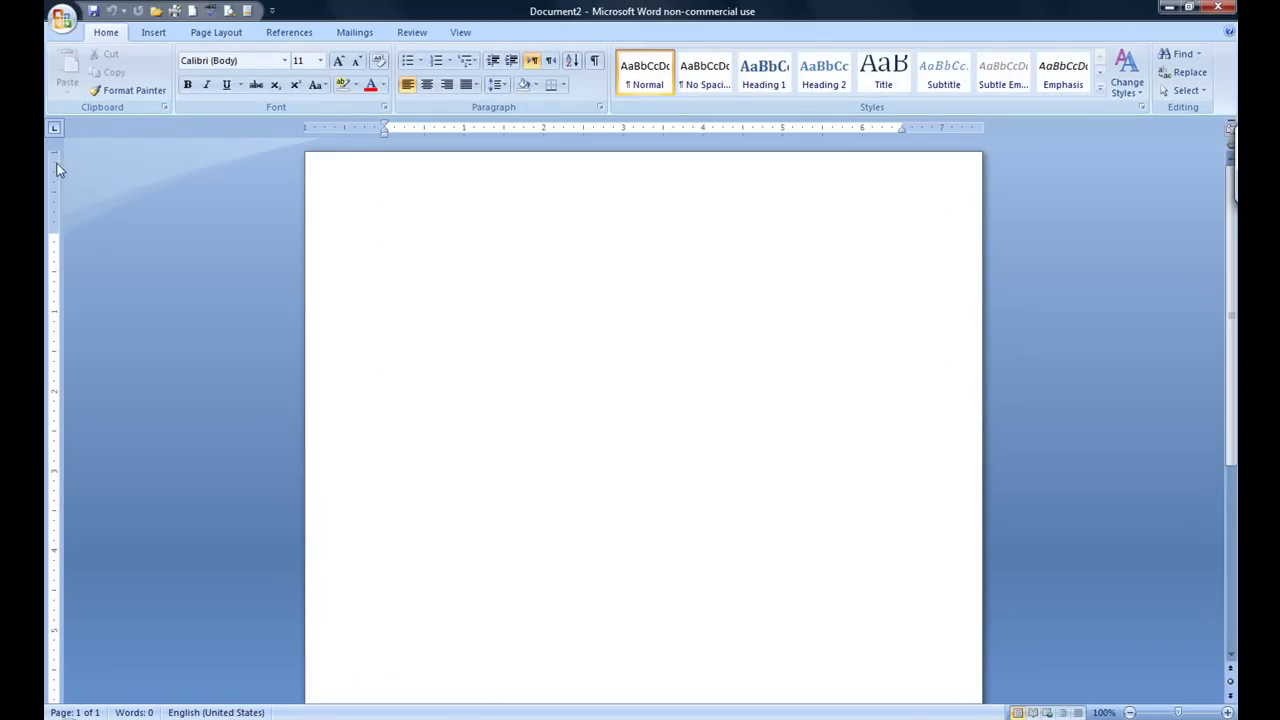
# Browse the File tab's Info, Recent and New pages, then bring up the Print preview for iReveiwz15.
pyautogui.click(62, 18)
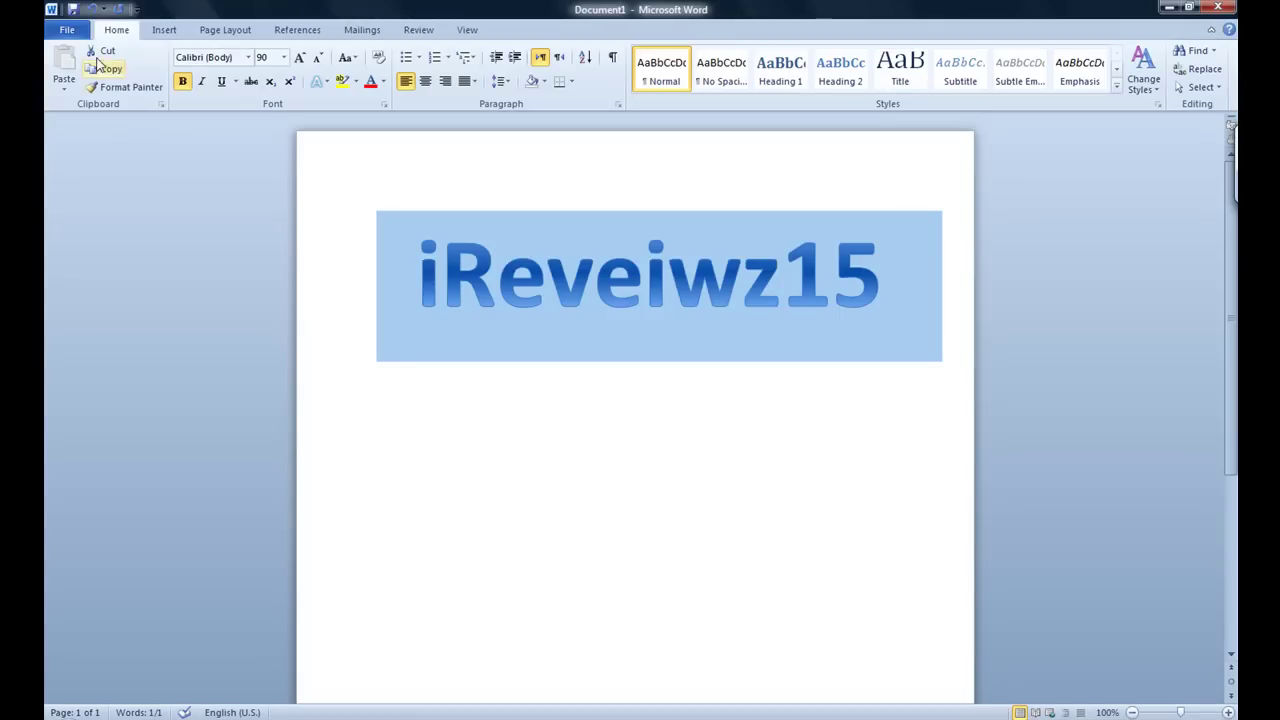
pyautogui.click(67, 32)
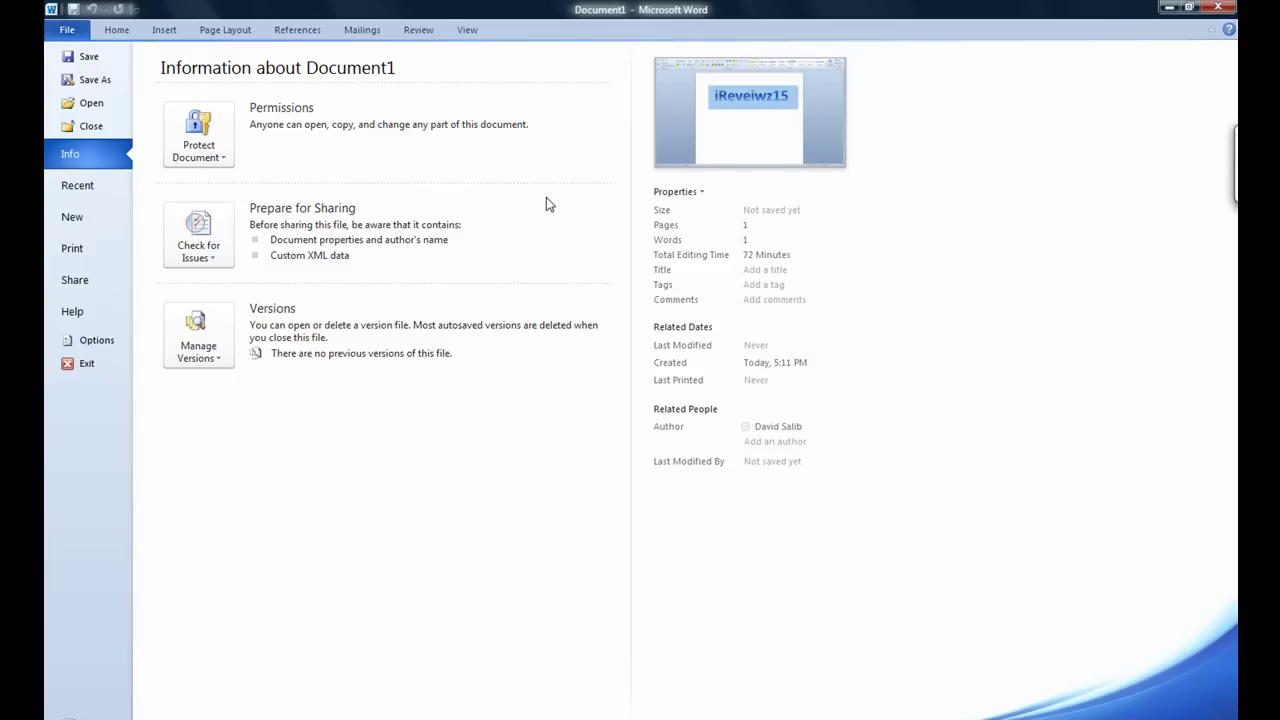
pyautogui.click(687, 195)
pyautogui.click(775, 228)
pyautogui.click(64, 189)
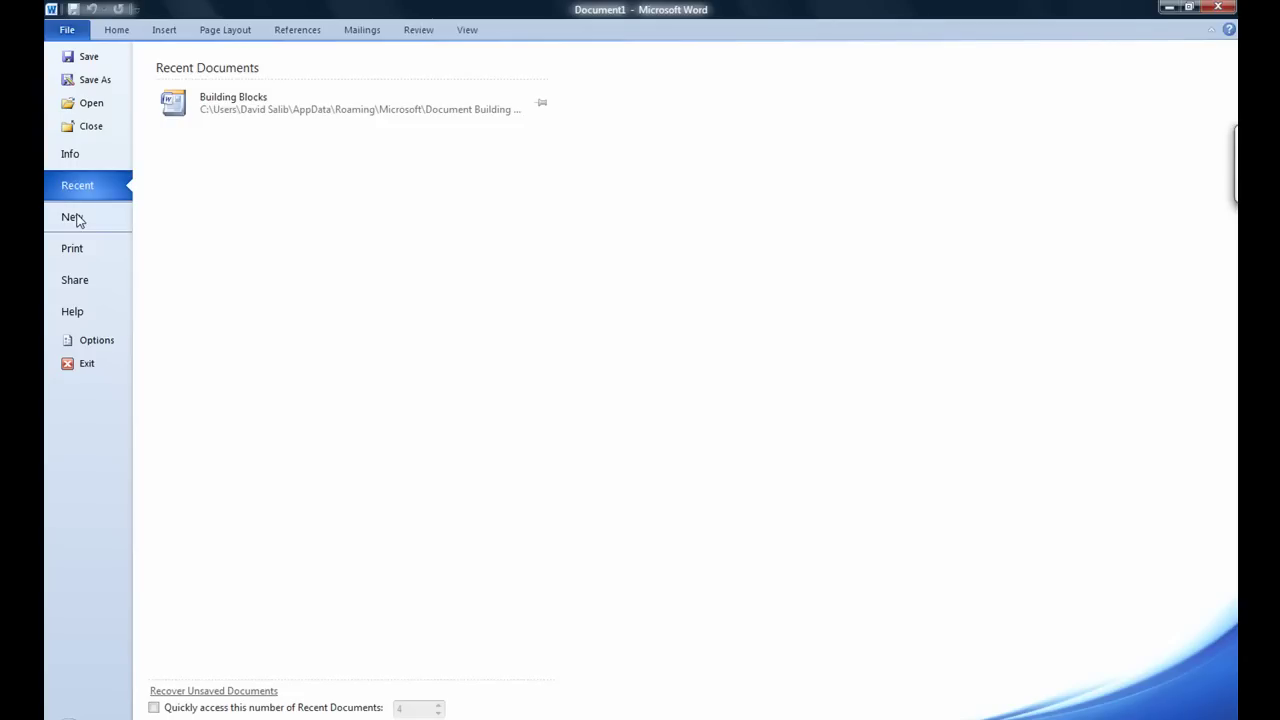
pyautogui.click(68, 215)
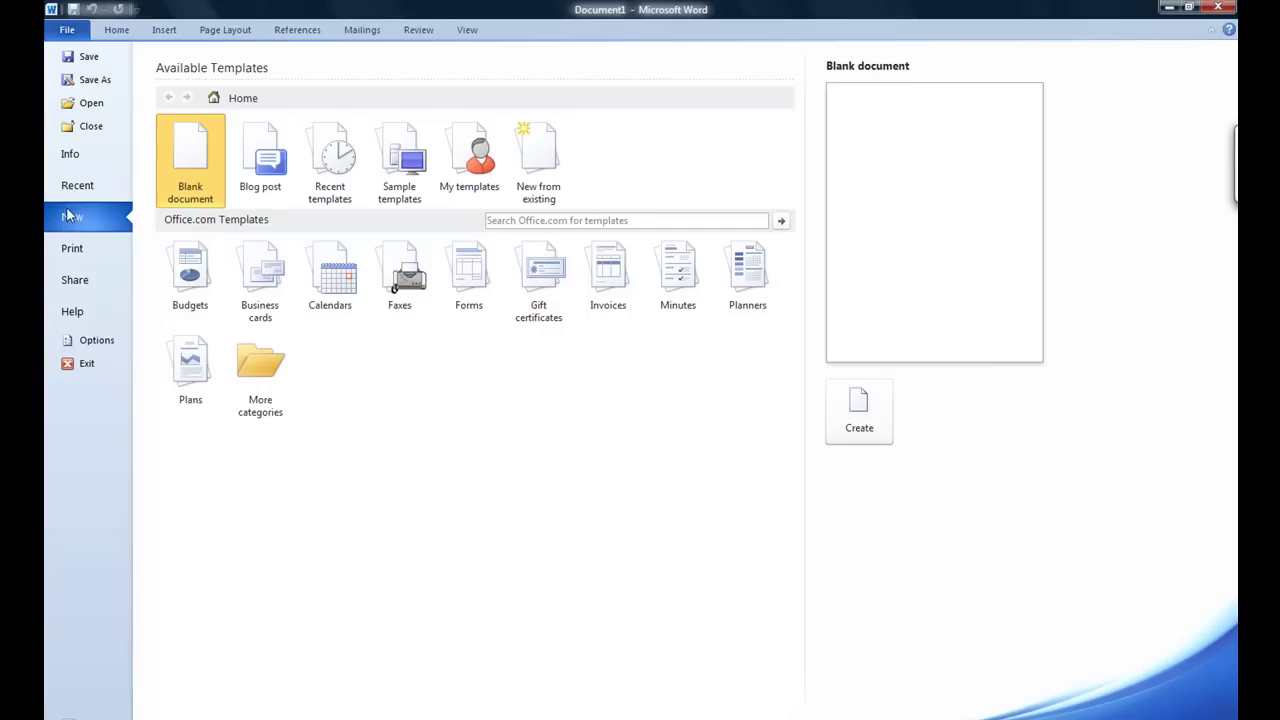
pyautogui.click(73, 259)
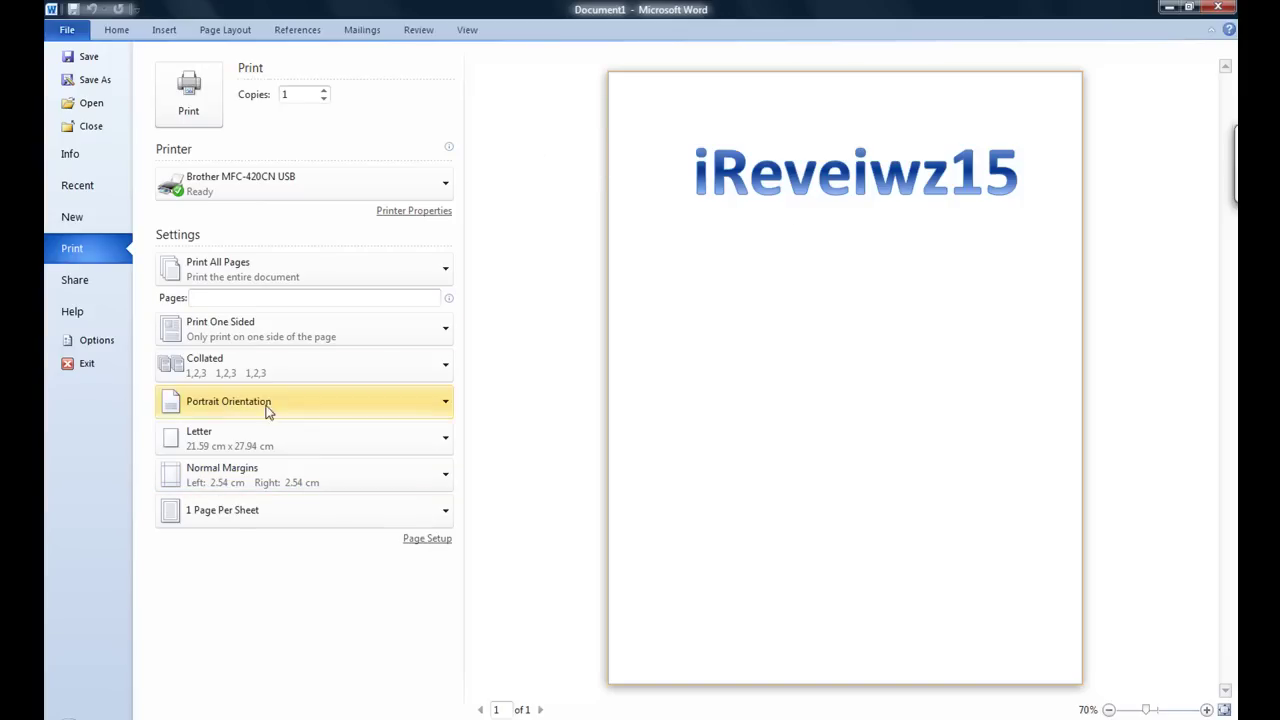
# Set the printout to B5 (JIS) paper in Landscape orientation, check margins, then view the Share options.
pyautogui.click(175, 445)
pyautogui.click(270, 205)
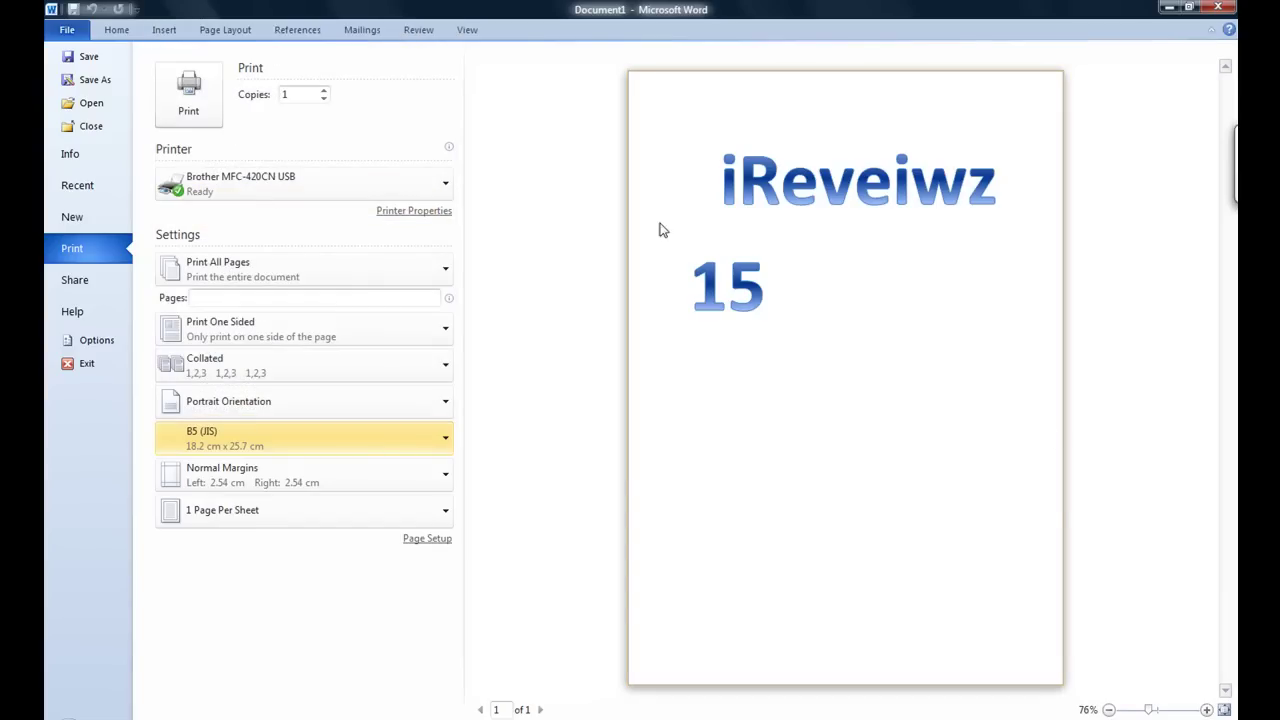
pyautogui.click(264, 403)
pyautogui.click(258, 487)
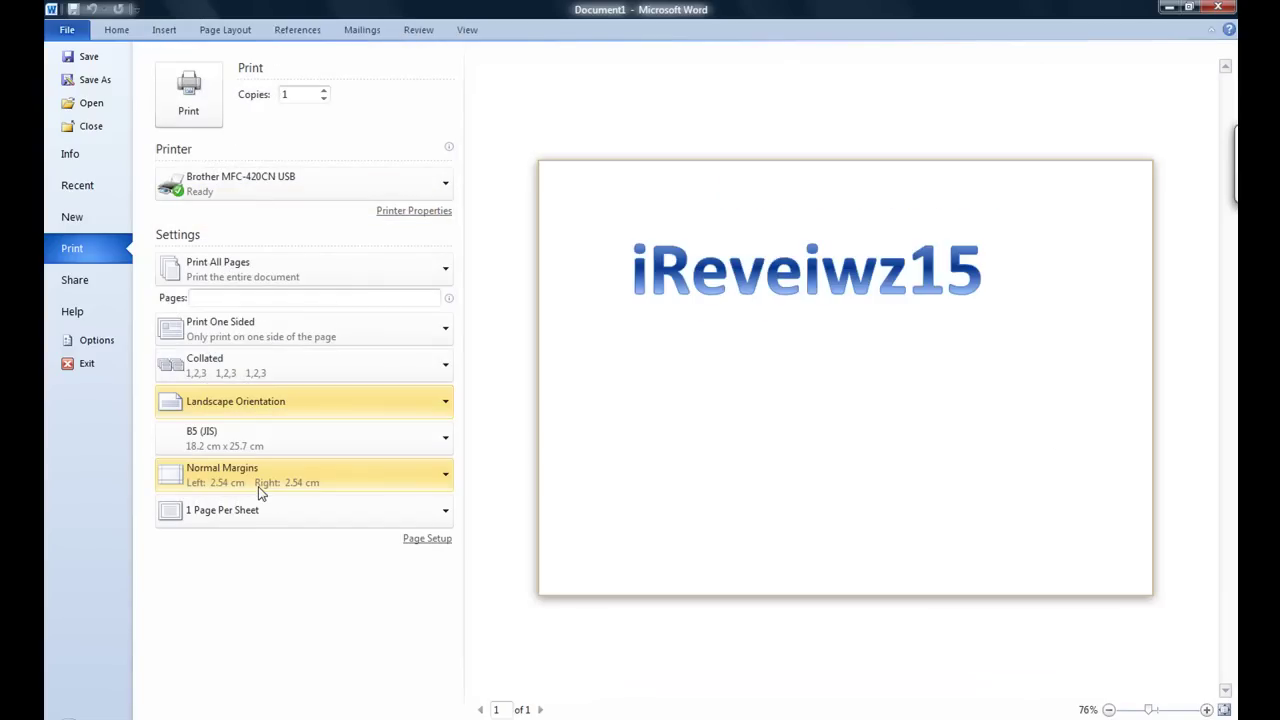
pyautogui.click(258, 487)
pyautogui.click(87, 278)
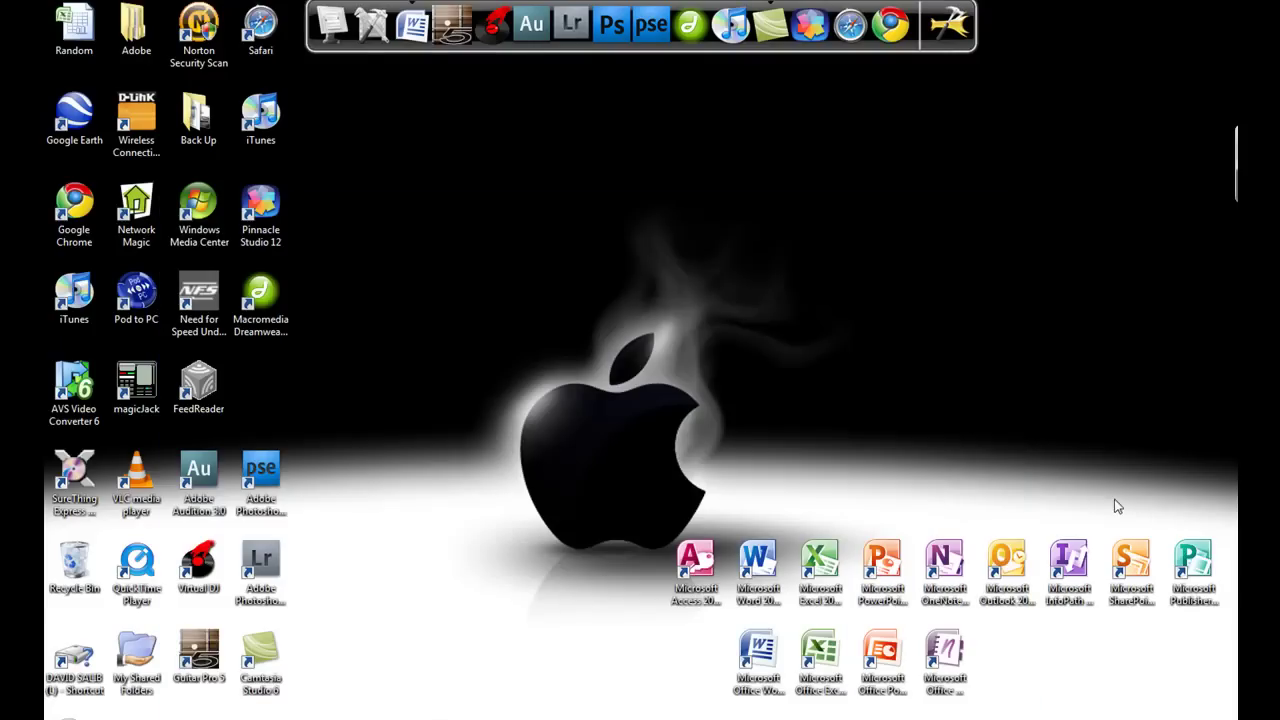
pyautogui.click(1131, 580)
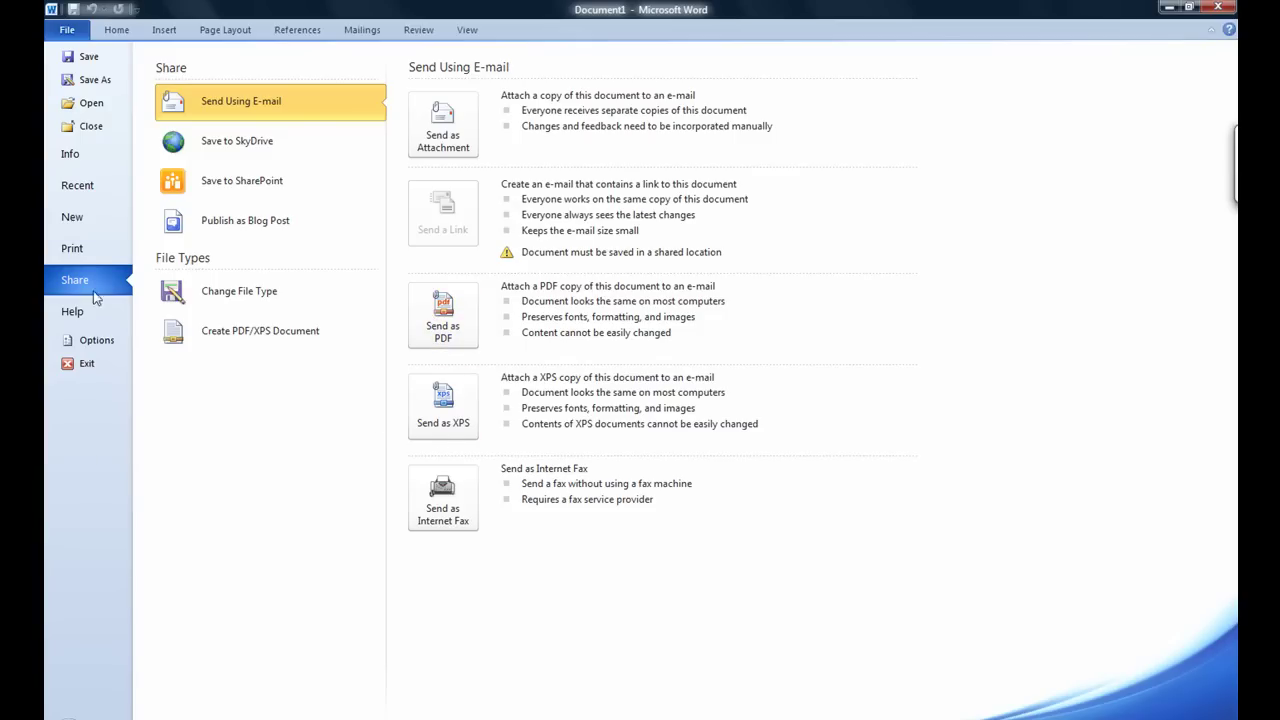
# Return from Backstage to the iReveiwz15 document and reselect all its text with Ctrl+A.
pyautogui.click(114, 30)
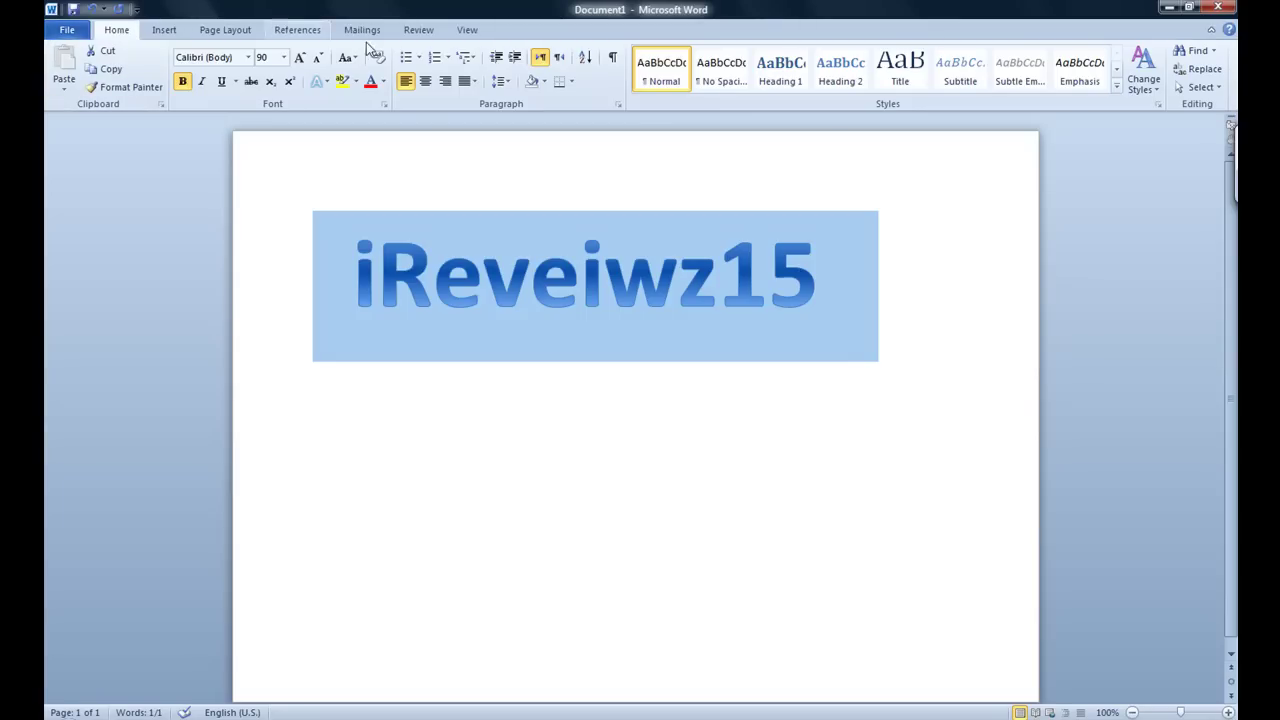
pyautogui.click(487, 360)
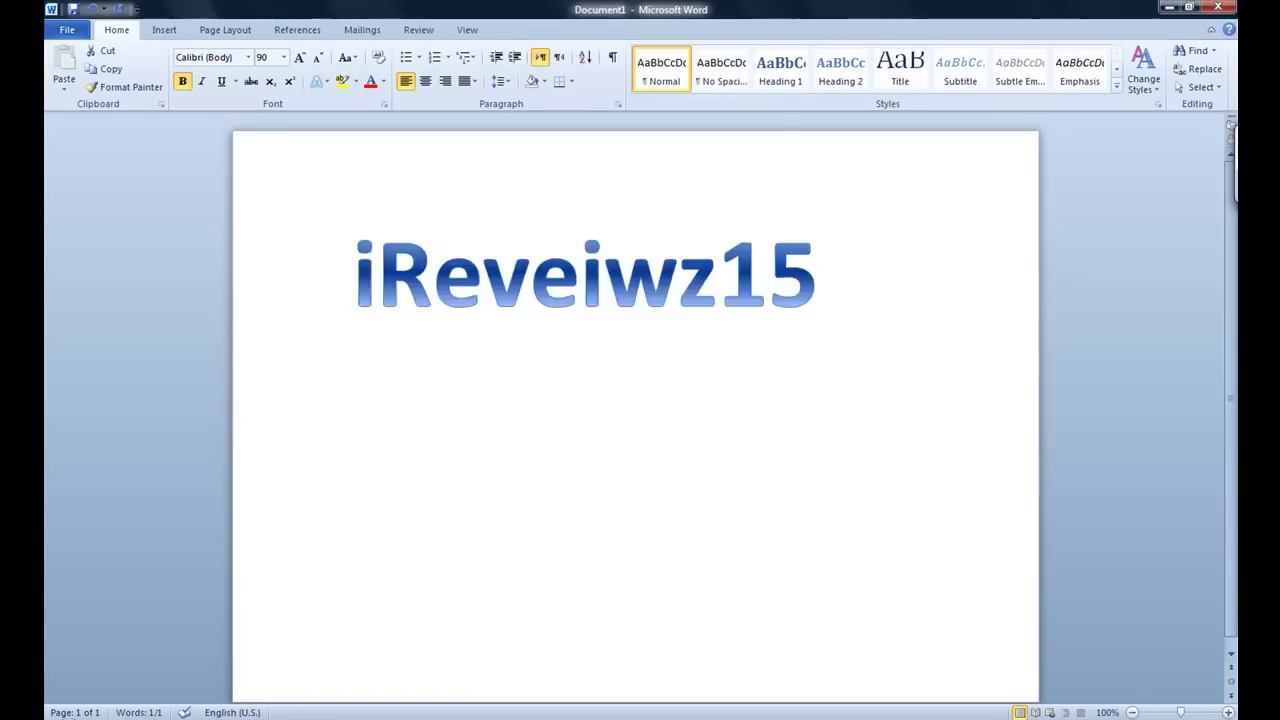
pyautogui.hotkey('ctrl', 'a')
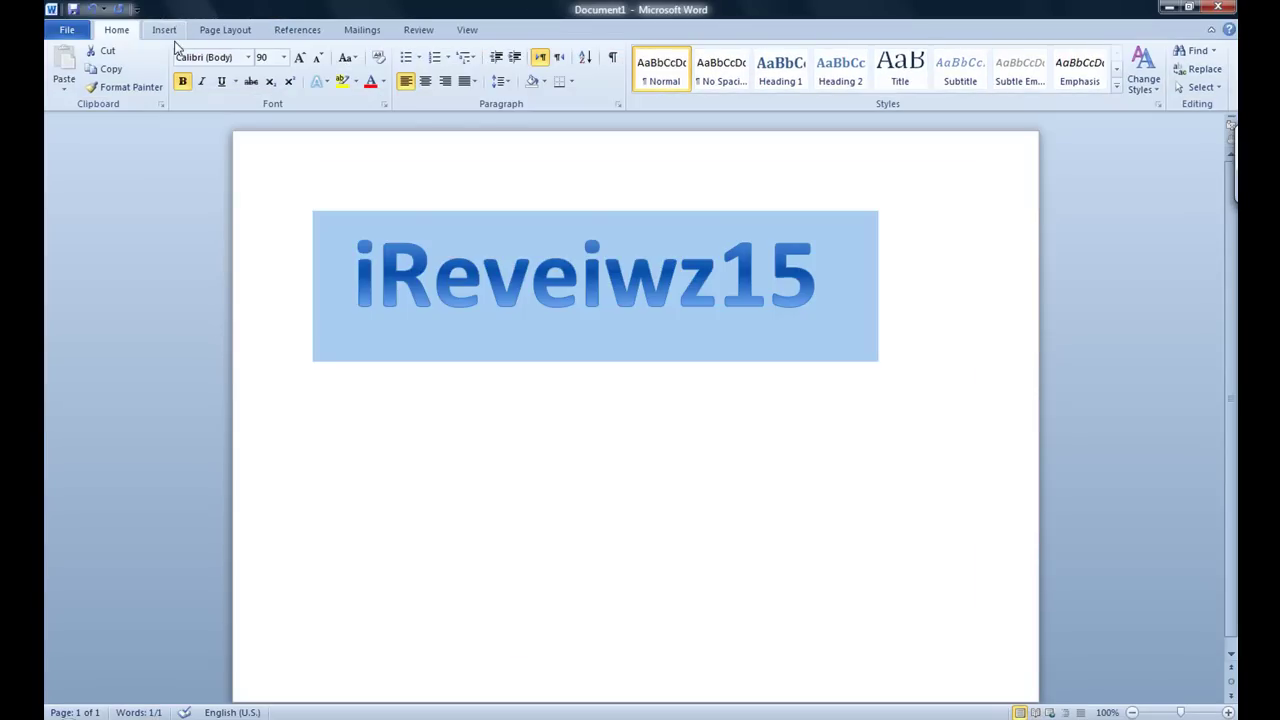
# Try grey outline and blue gradient text effects on iReveiwz15, settling on the pale embossed style.
pyautogui.click(327, 83)
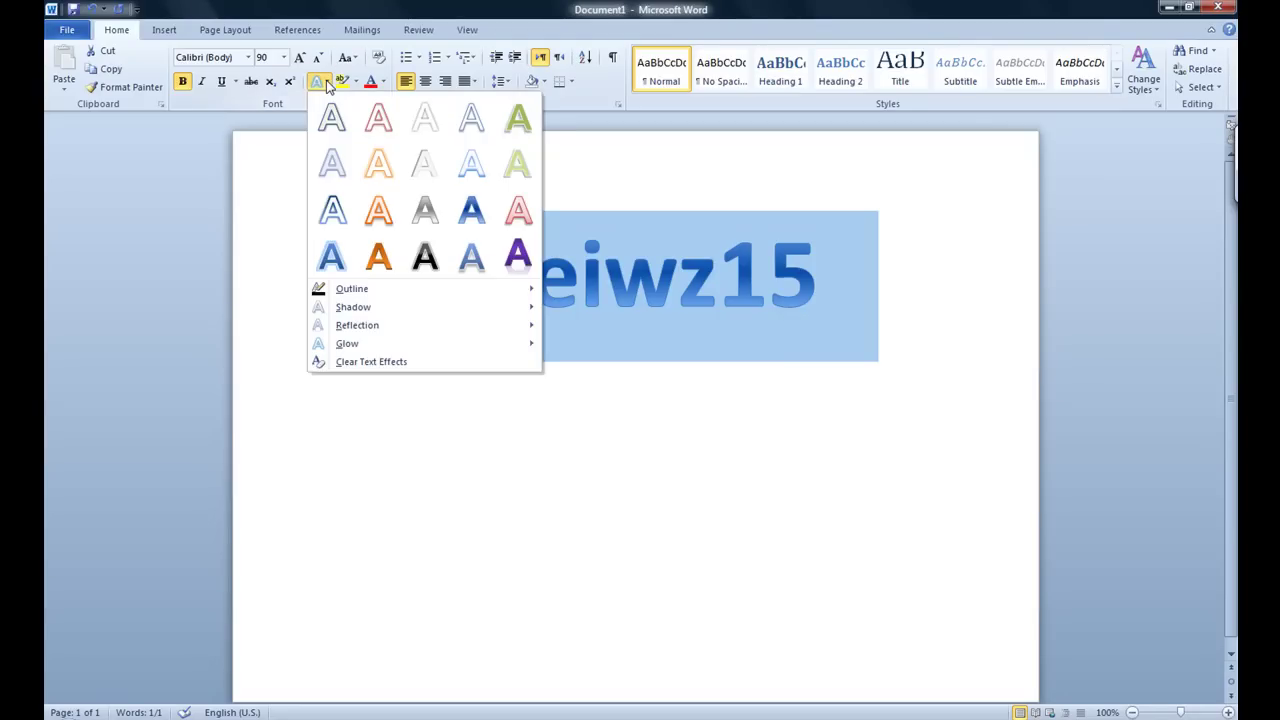
pyautogui.click(353, 132)
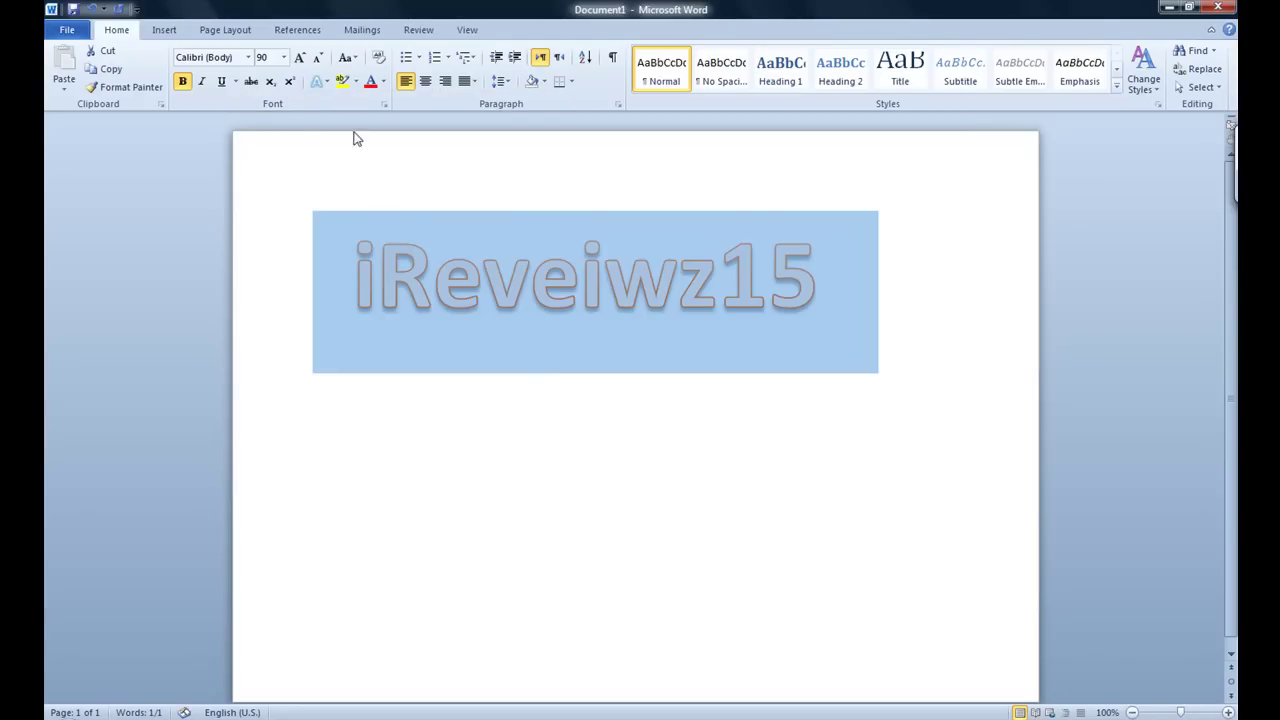
pyautogui.click(327, 83)
pyautogui.click(471, 213)
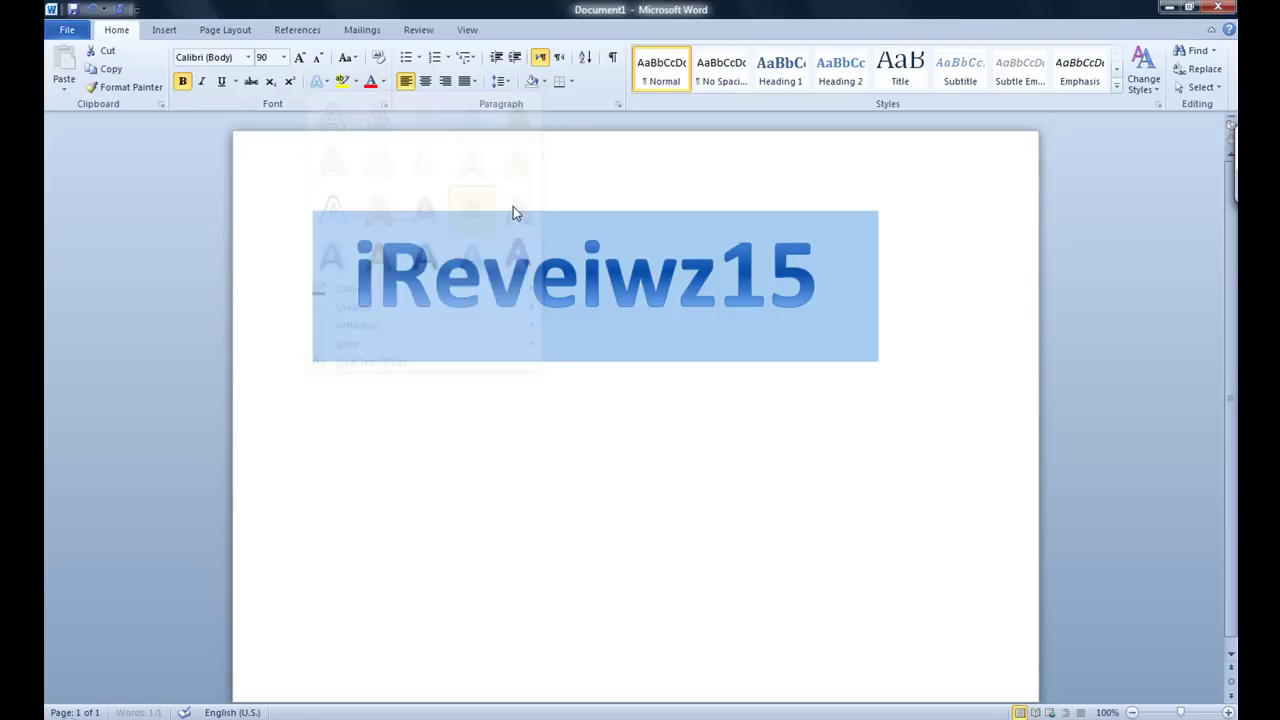
pyautogui.click(316, 83)
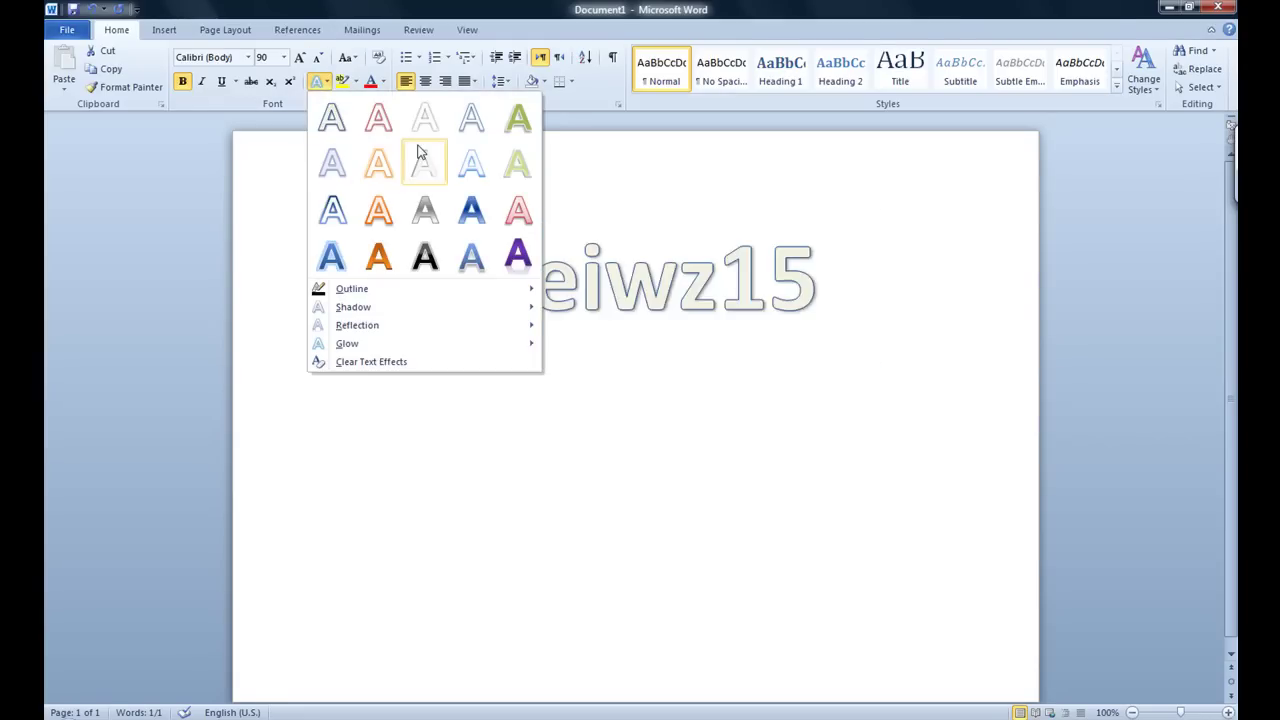
pyautogui.click(423, 158)
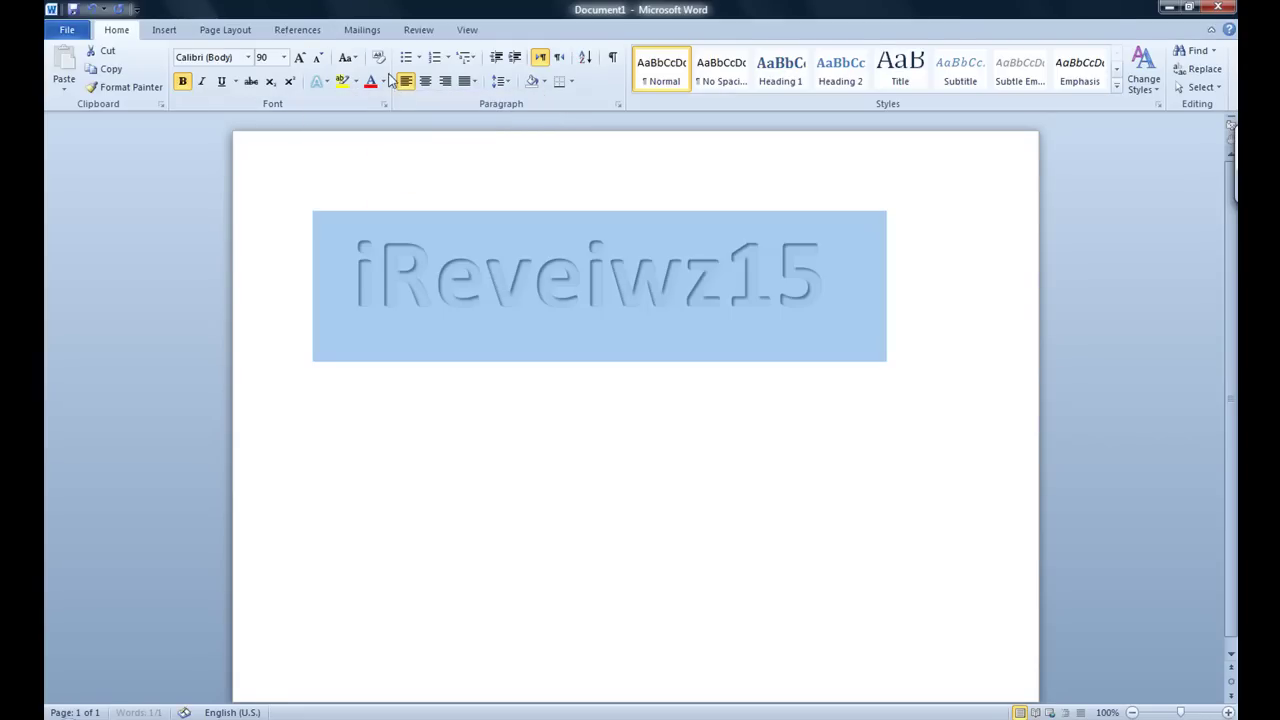
# Close the text effects gallery unchanged and compare the text case options in Word 2007.
pyautogui.click(316, 83)
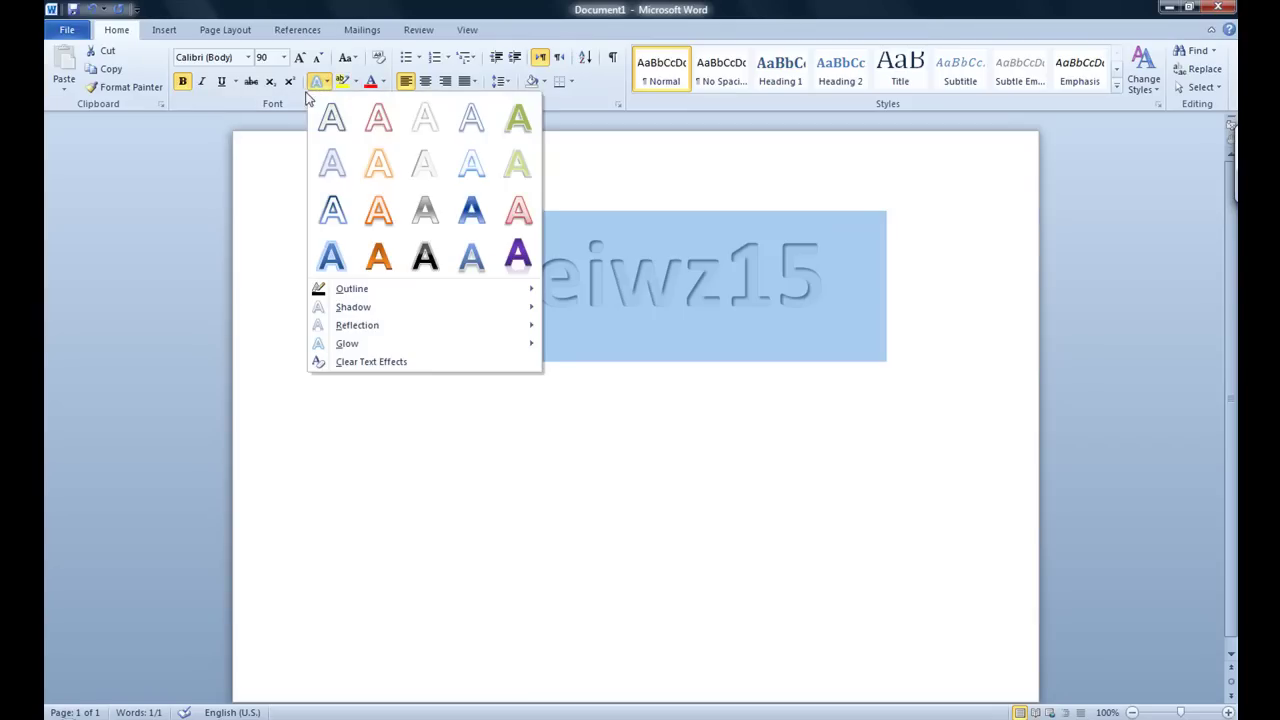
pyautogui.click(267, 253)
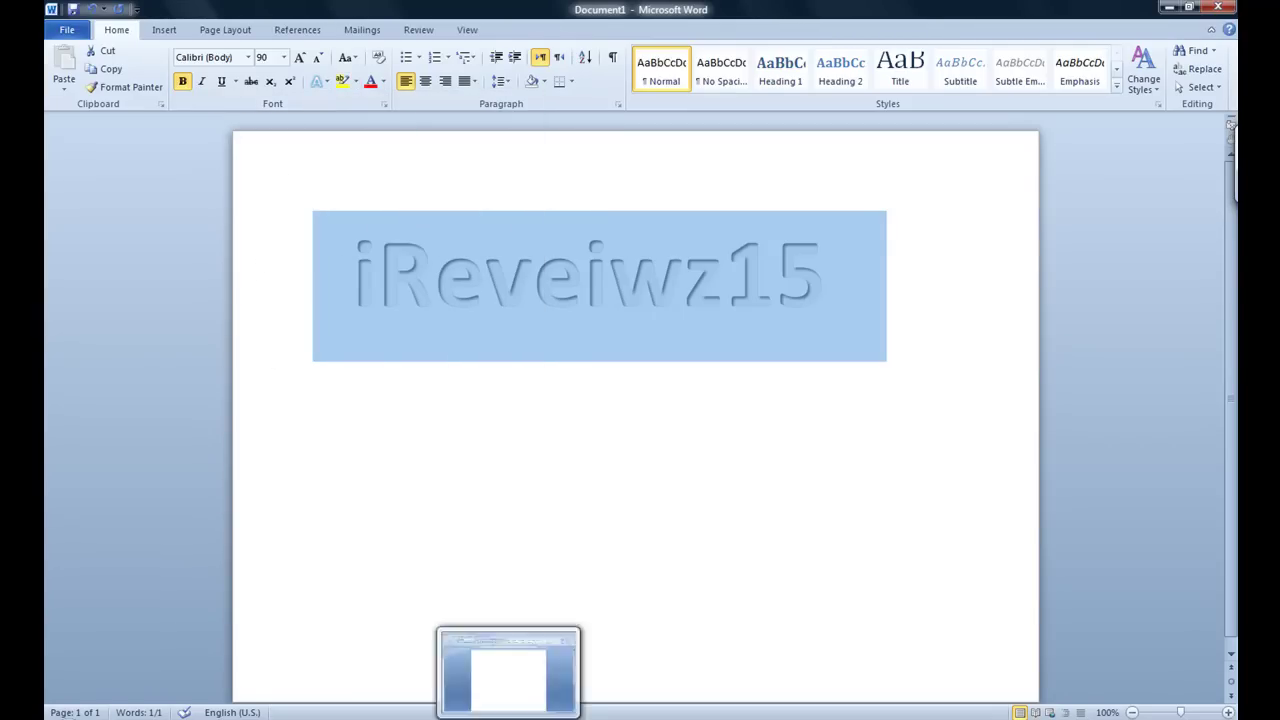
pyautogui.click(506, 668)
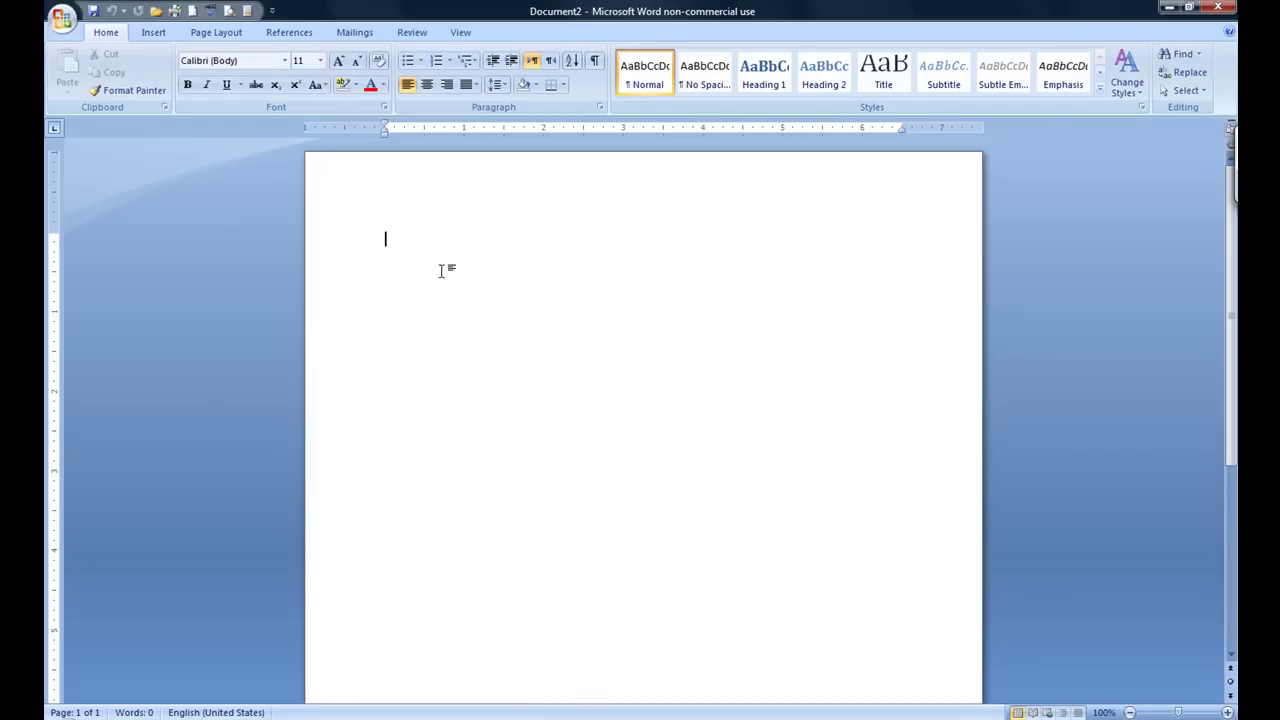
pyautogui.click(315, 86)
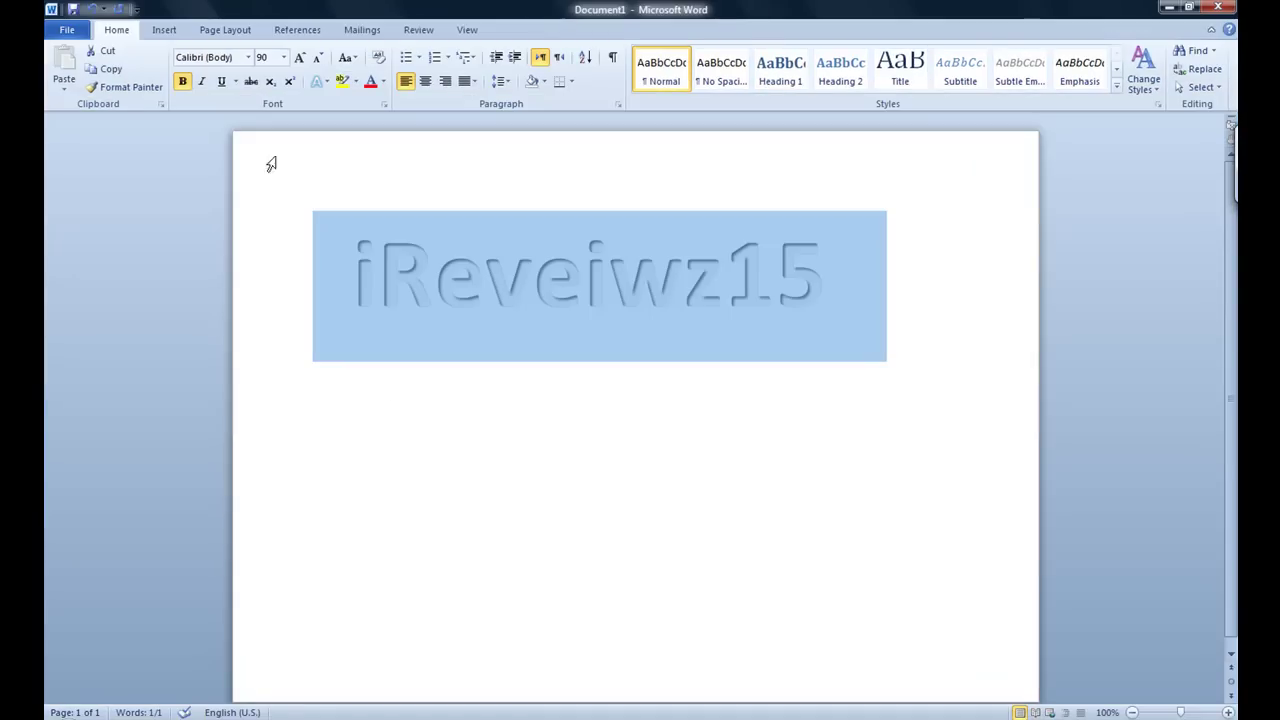
# Insert a Screenshot > Screen Clipping of the whole Word 2007 window as a picture.
pyautogui.click(165, 29)
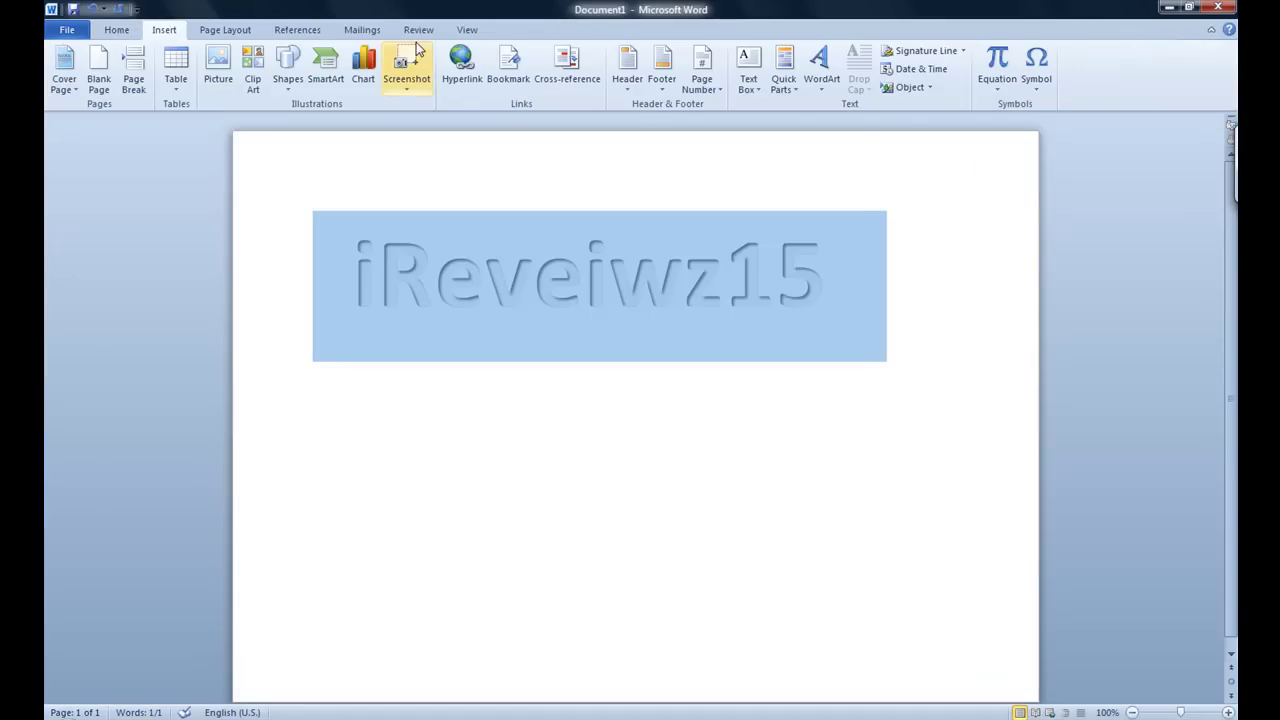
pyautogui.click(407, 70)
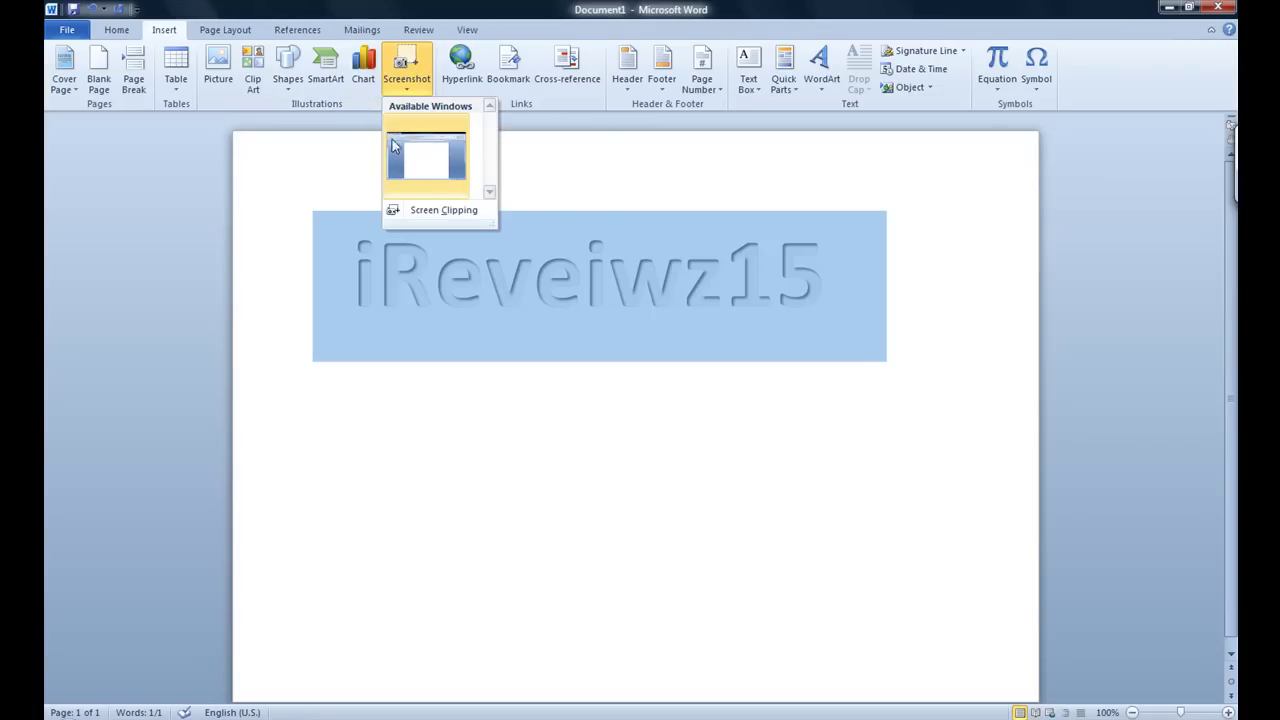
pyautogui.click(440, 212)
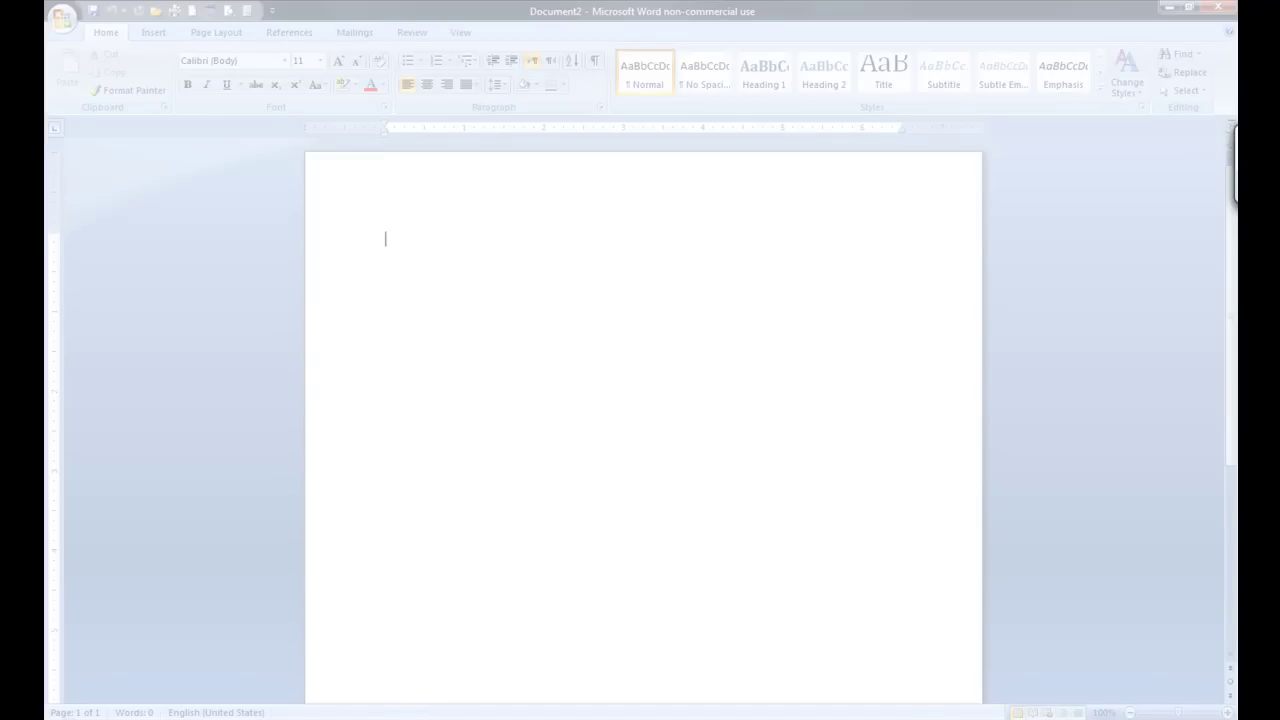
pyautogui.moveTo(66, 72); pyautogui.dragTo(1182, 719)
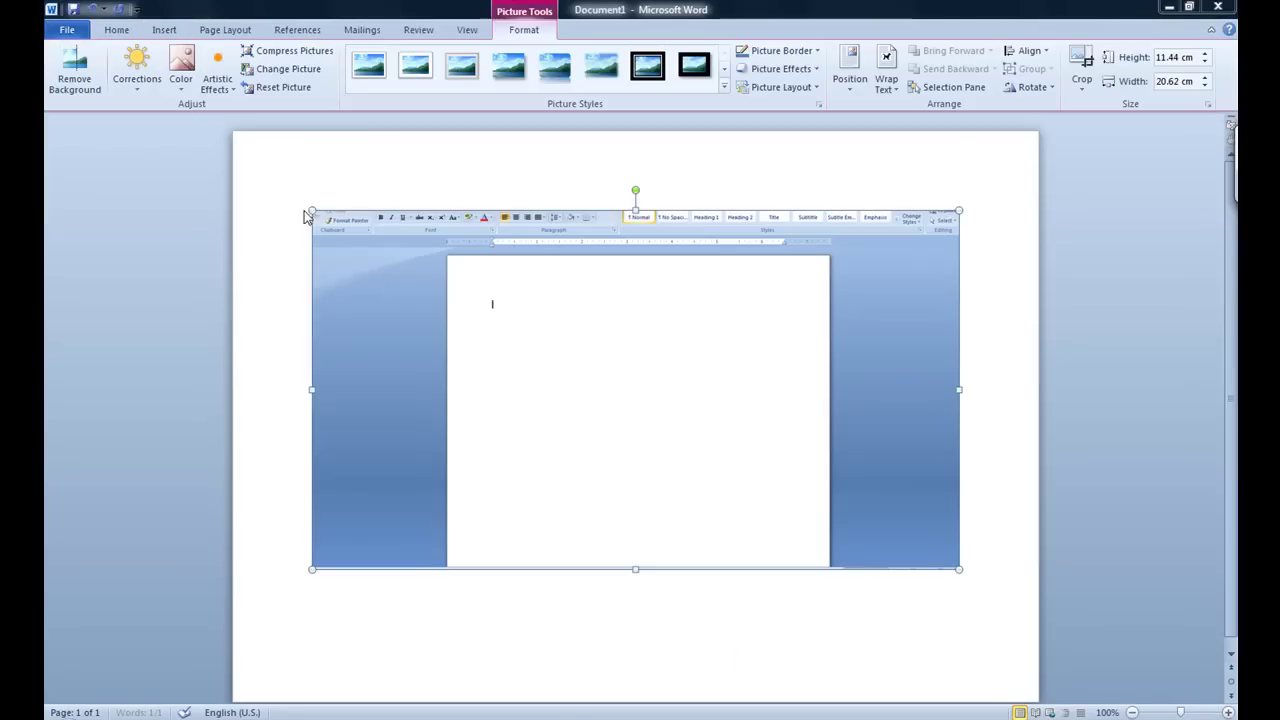
pyautogui.moveTo(566, 366); pyautogui.dragTo(626, 328)
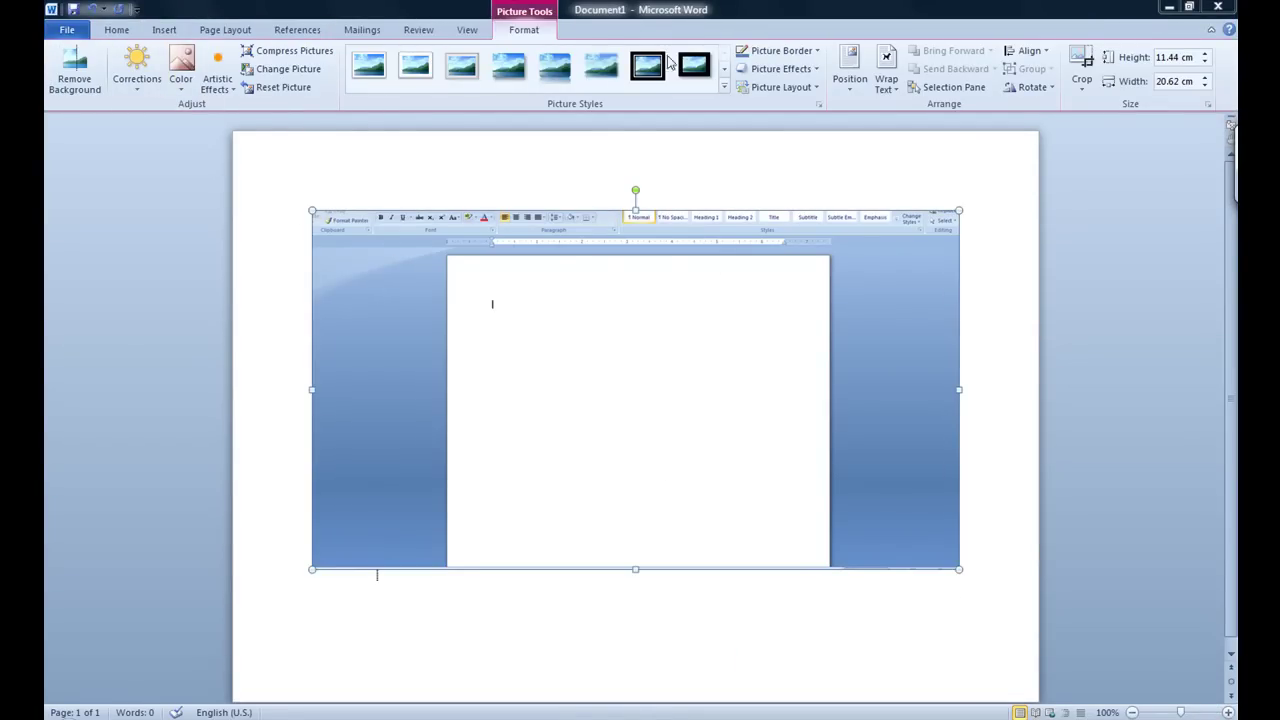
pyautogui.hotkey('alt', 'shift')
pyautogui.click(722, 86)
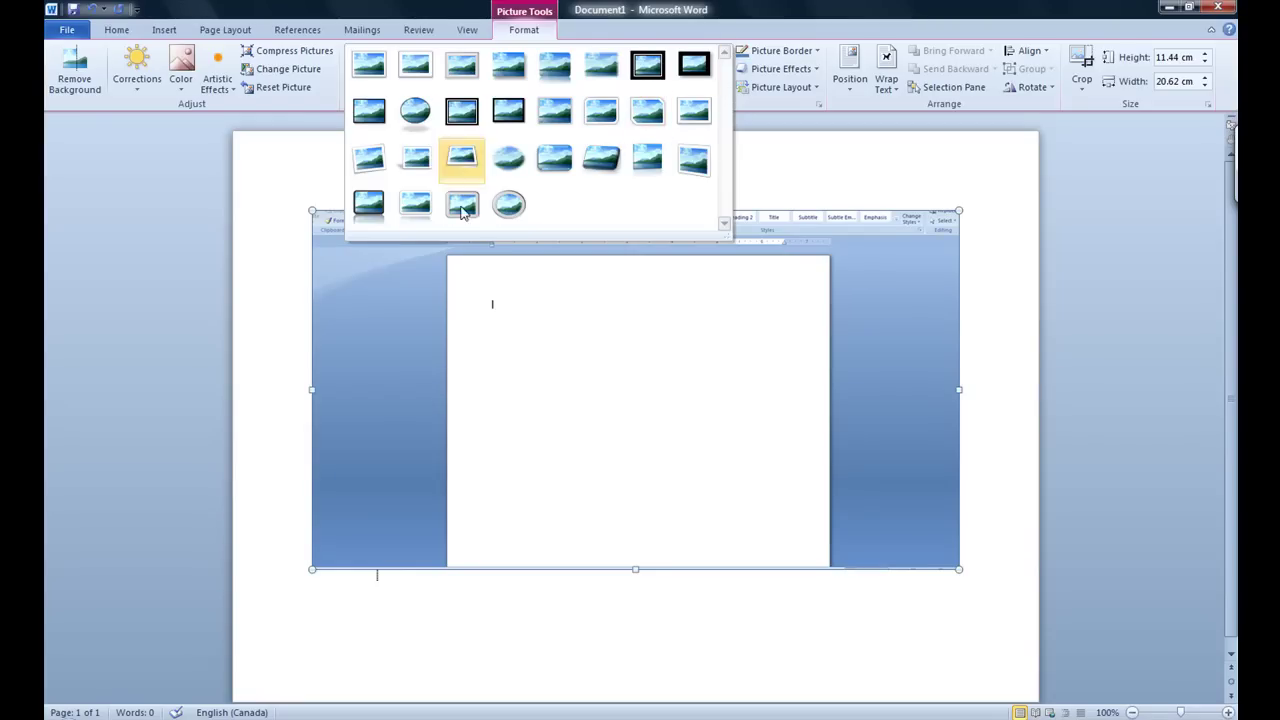
pyautogui.click(802, 150)
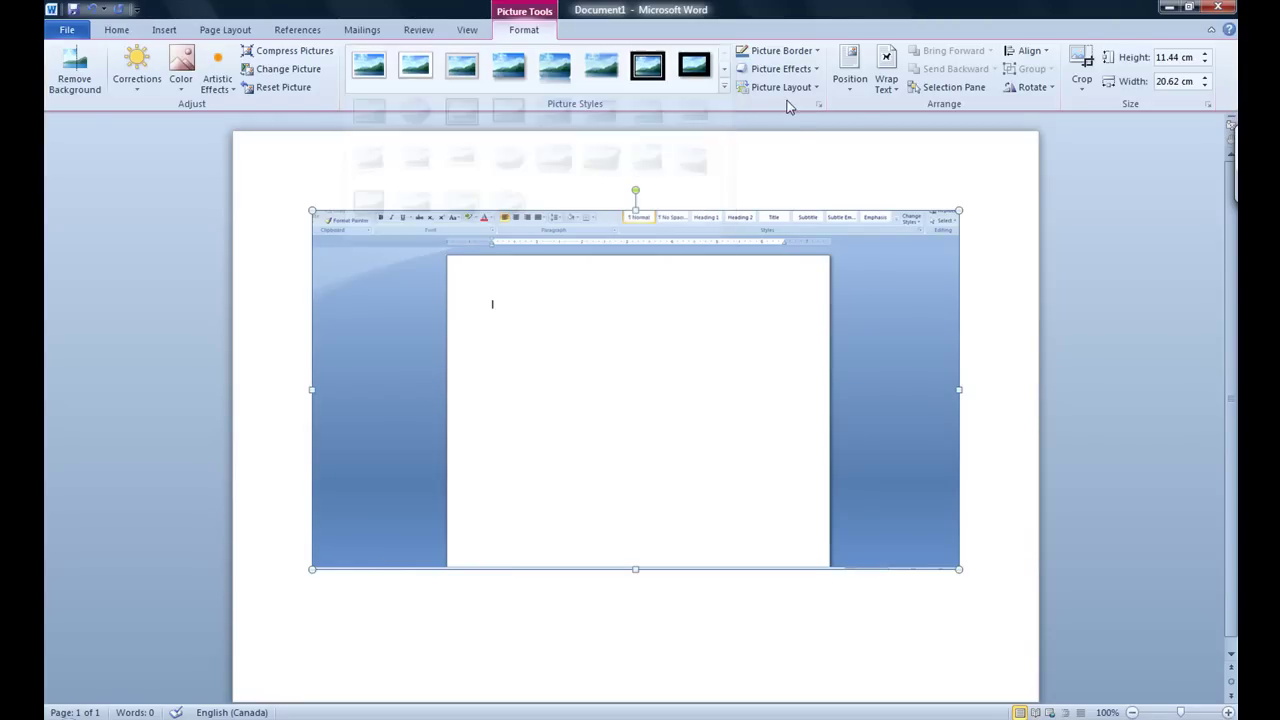
pyautogui.click(796, 88)
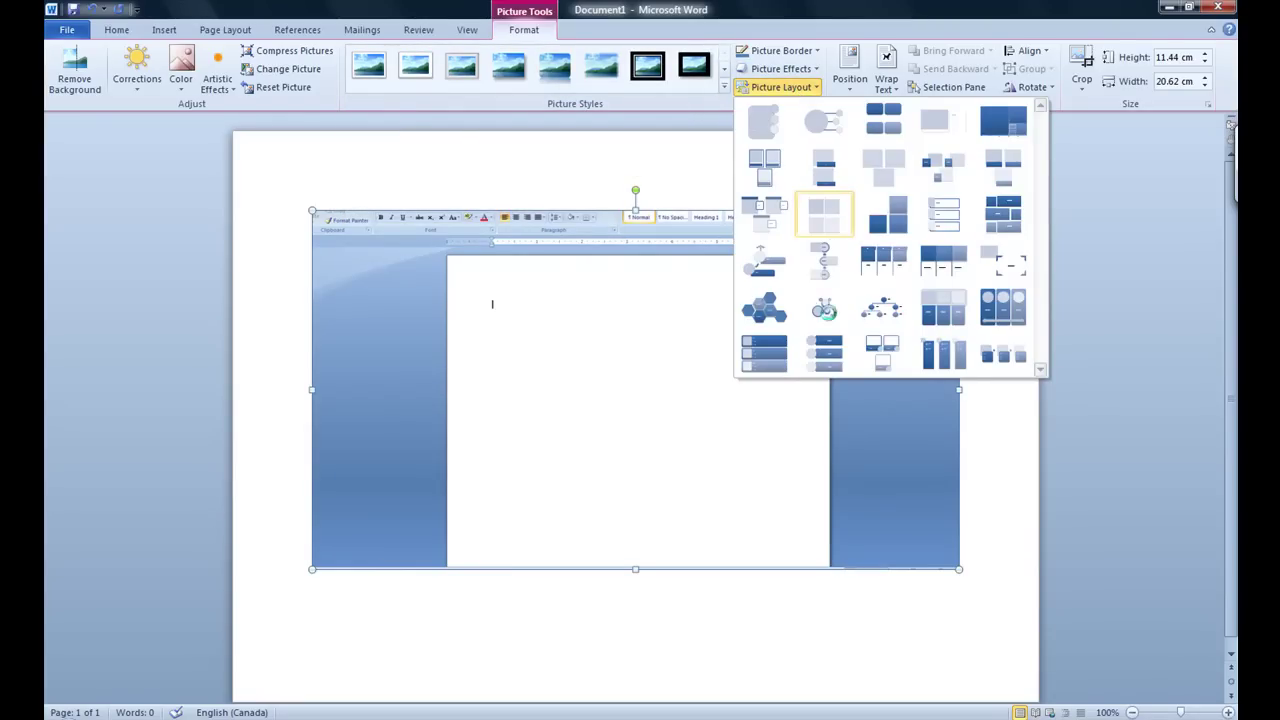
pyautogui.click(821, 310)
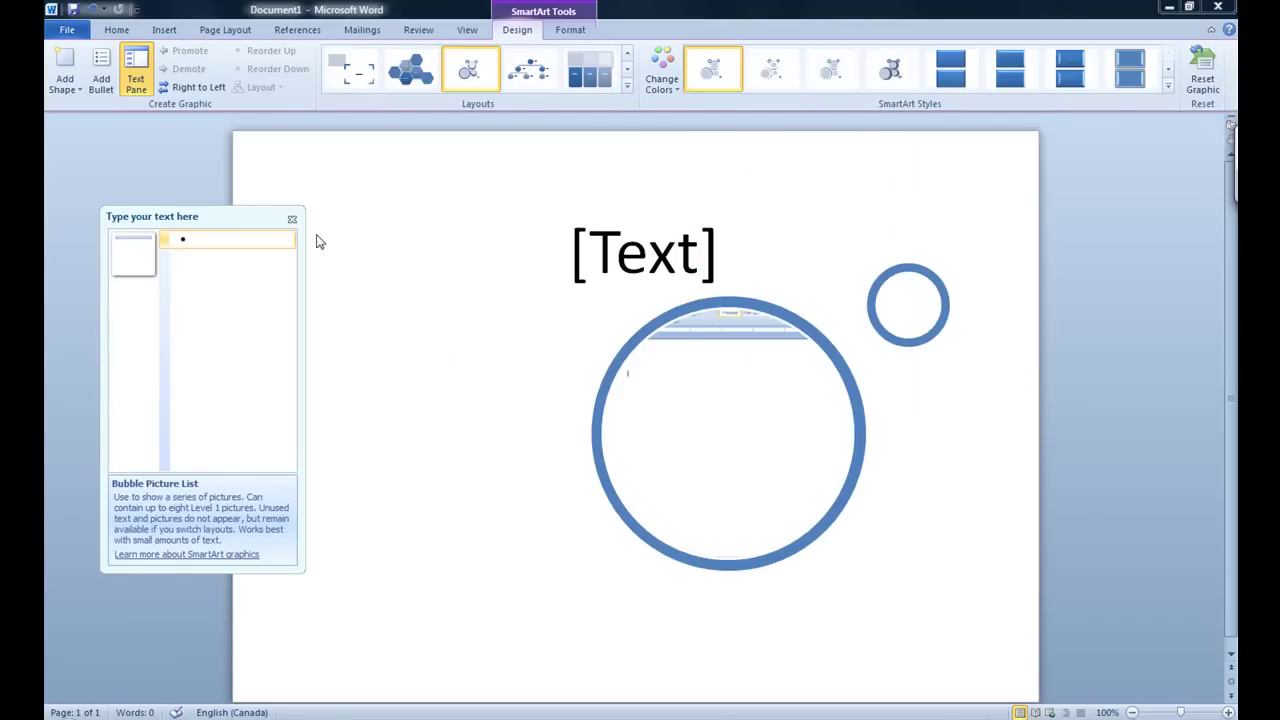
pyautogui.click(291, 218)
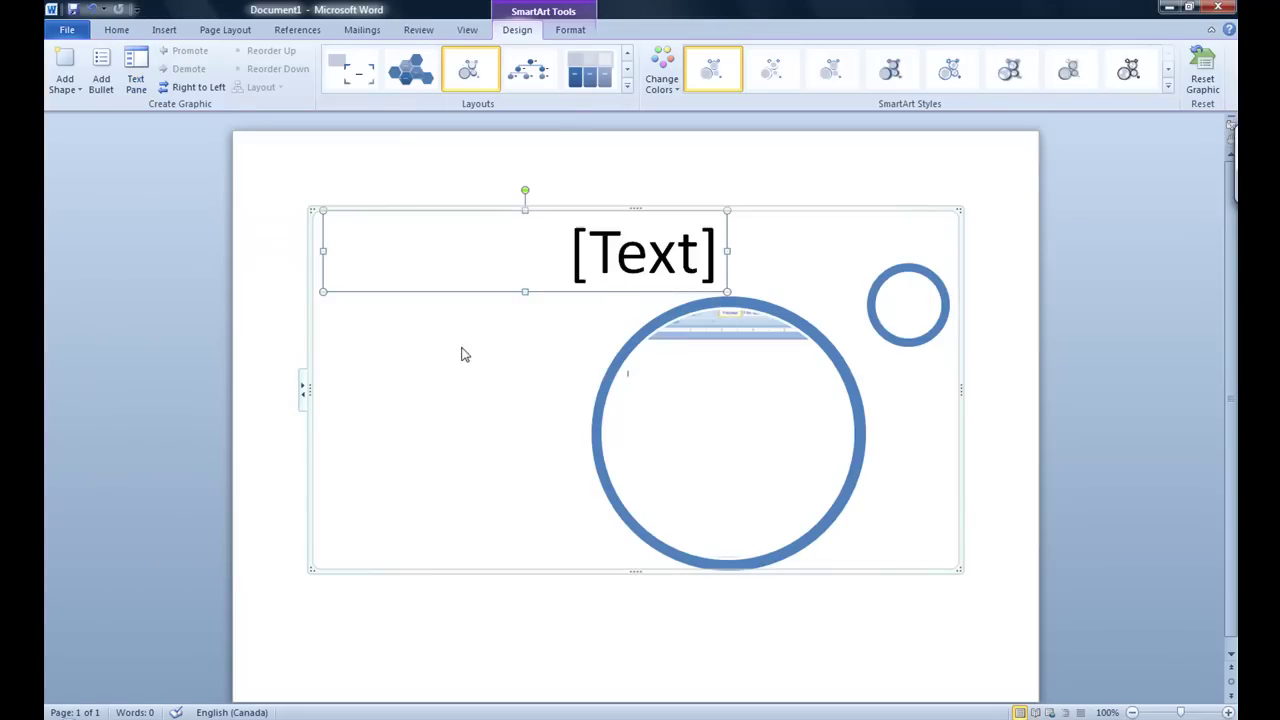
pyautogui.click(707, 320)
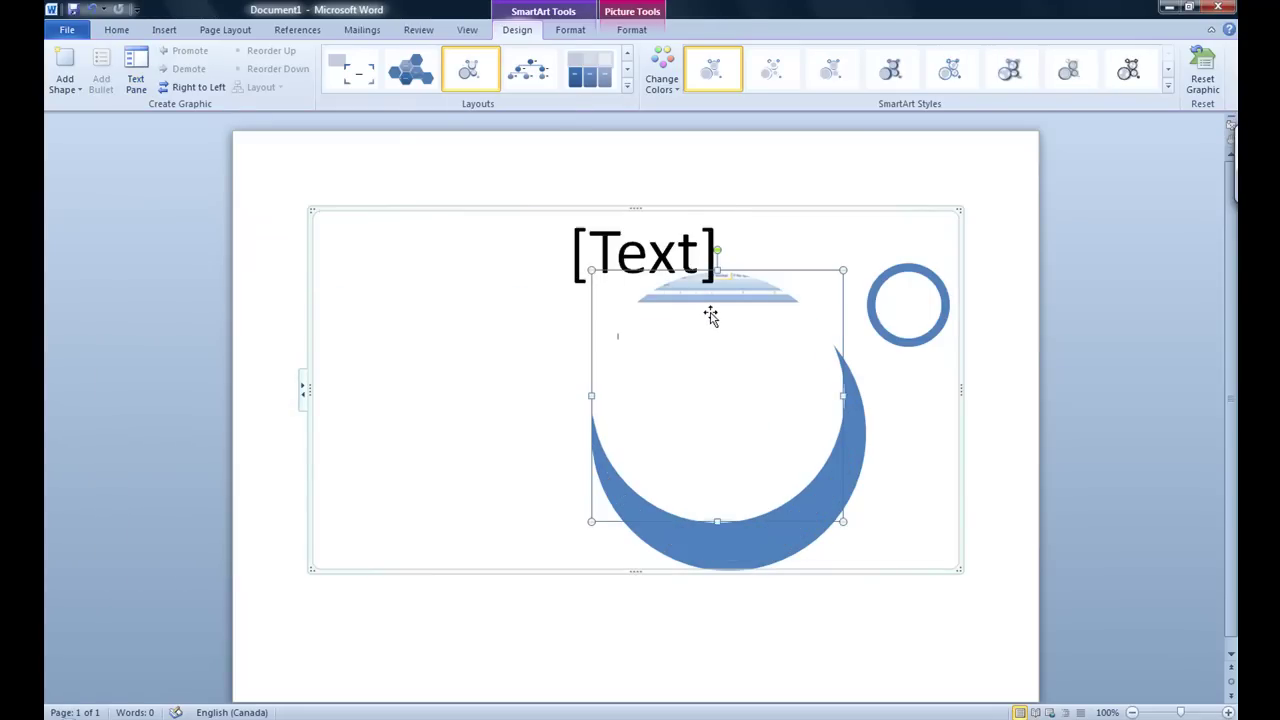
pyautogui.hotkey('ctrl', 'v')
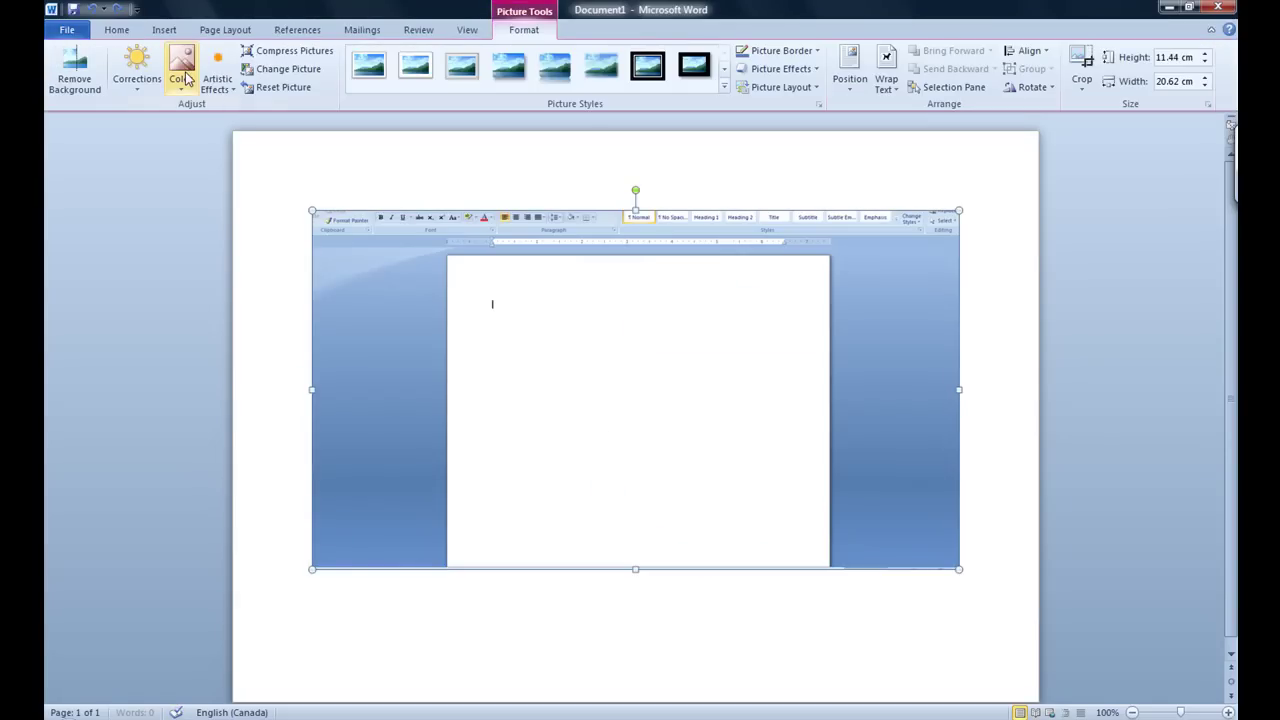
# Apply the Glow Edges artistic effect to the screenshot and view Corrections without changing them.
pyautogui.click(183, 76)
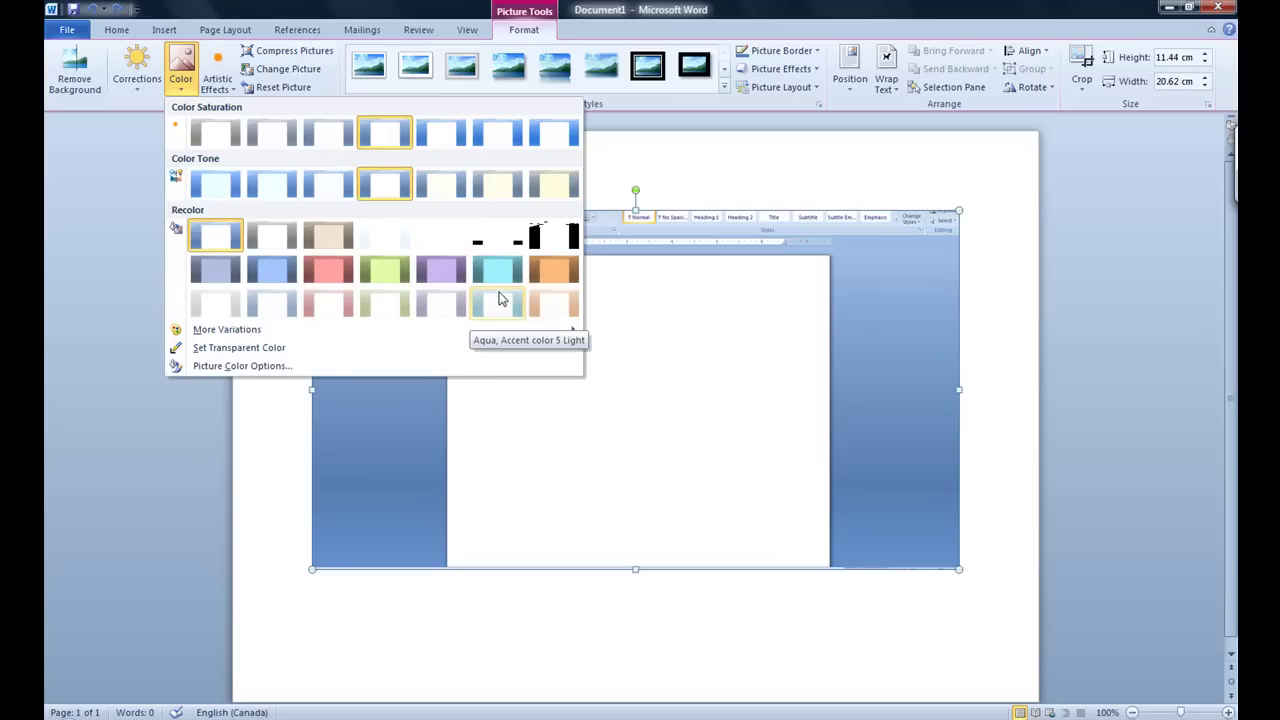
pyautogui.click(212, 86)
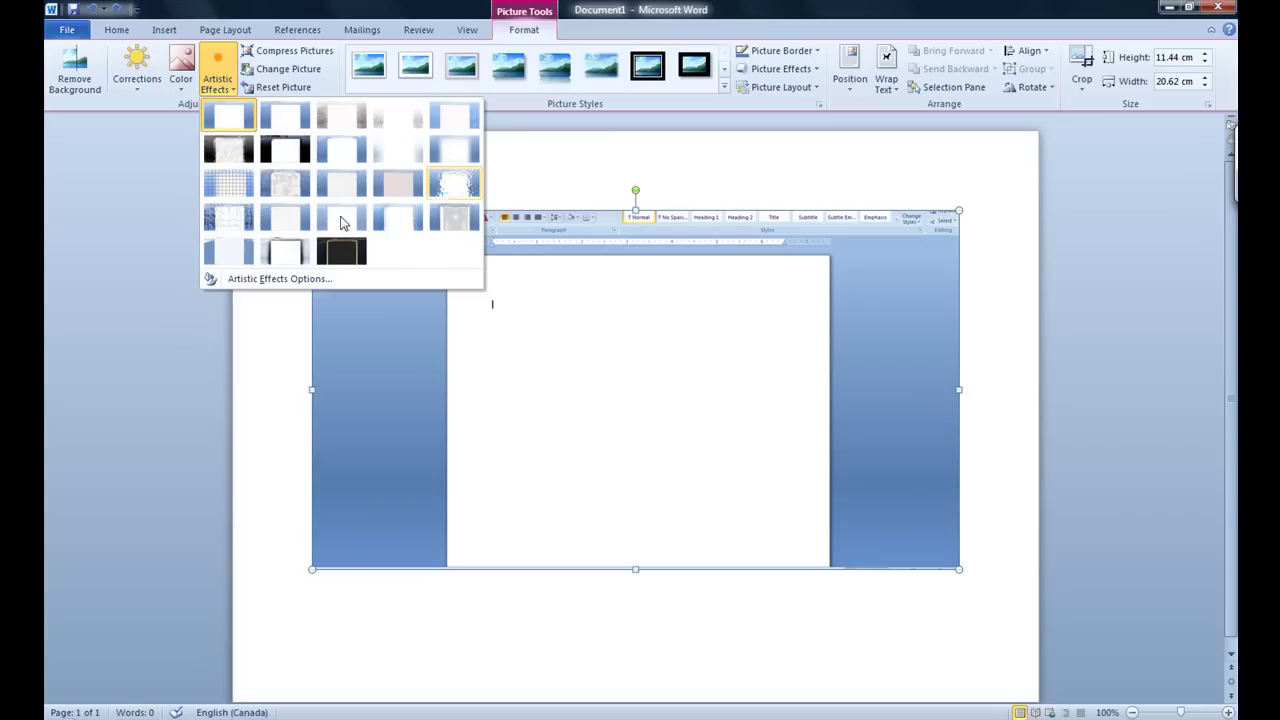
pyautogui.click(341, 252)
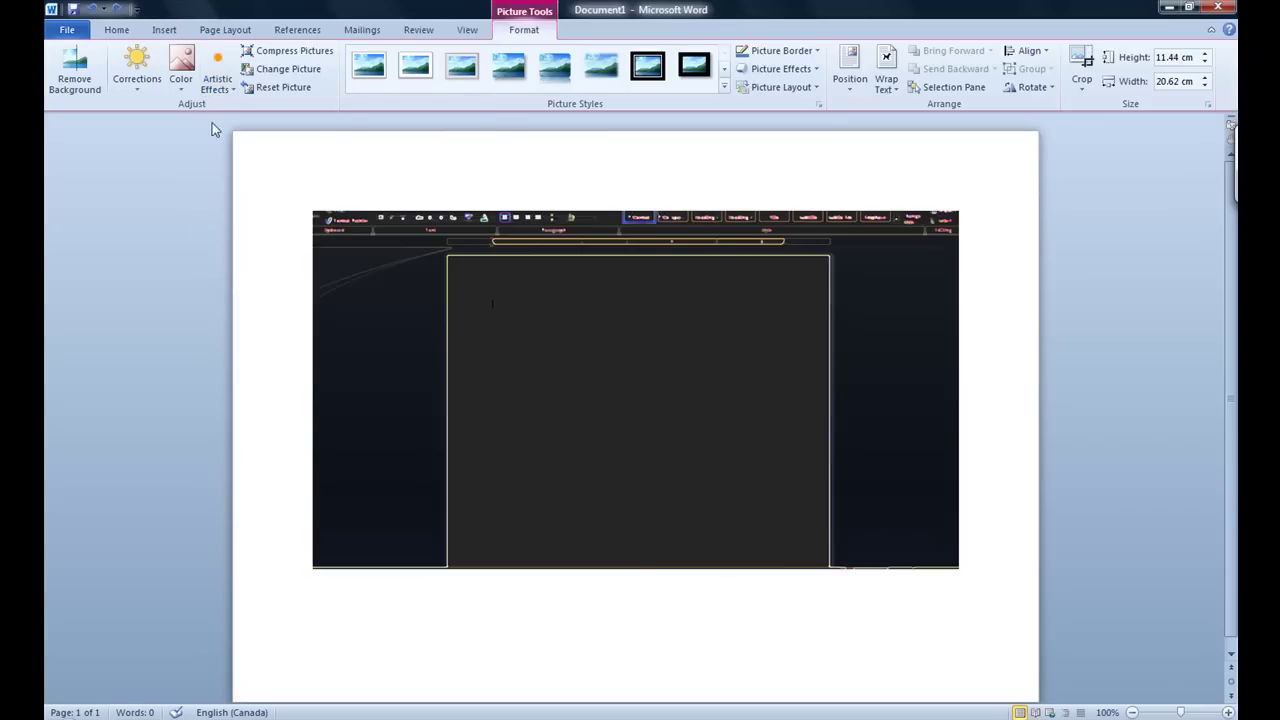
pyautogui.click(150, 80)
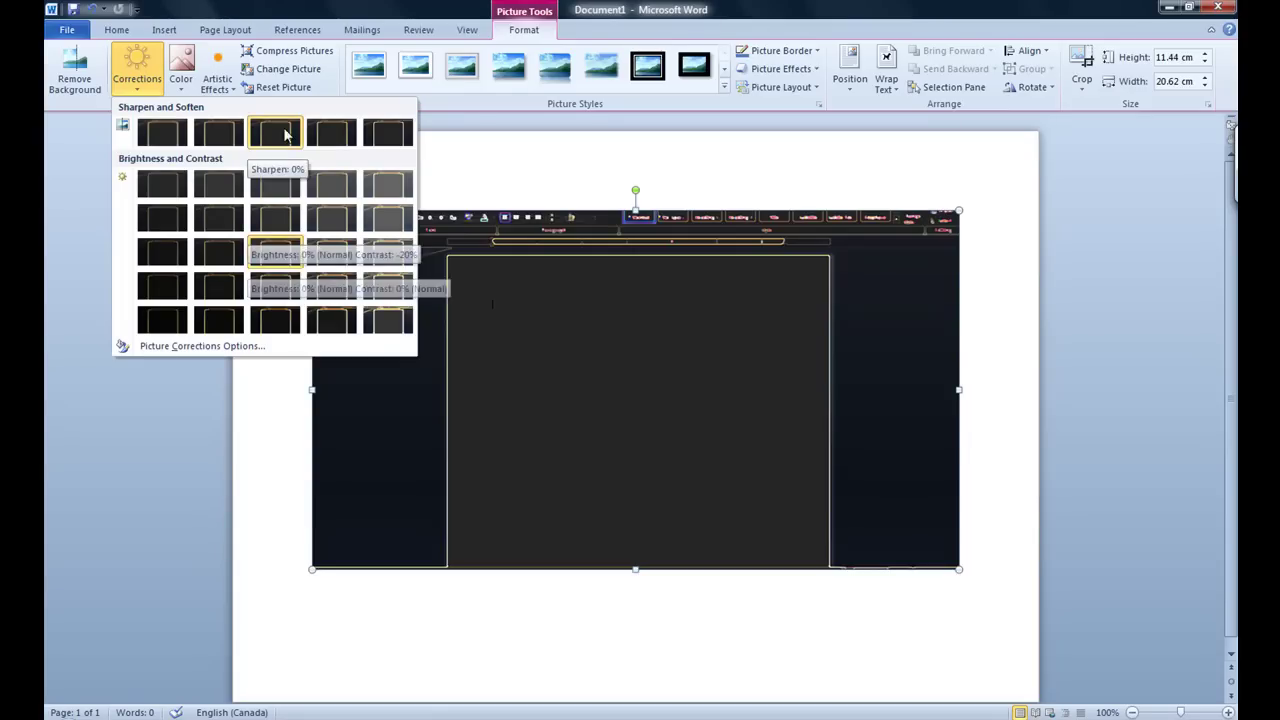
pyautogui.click(308, 625)
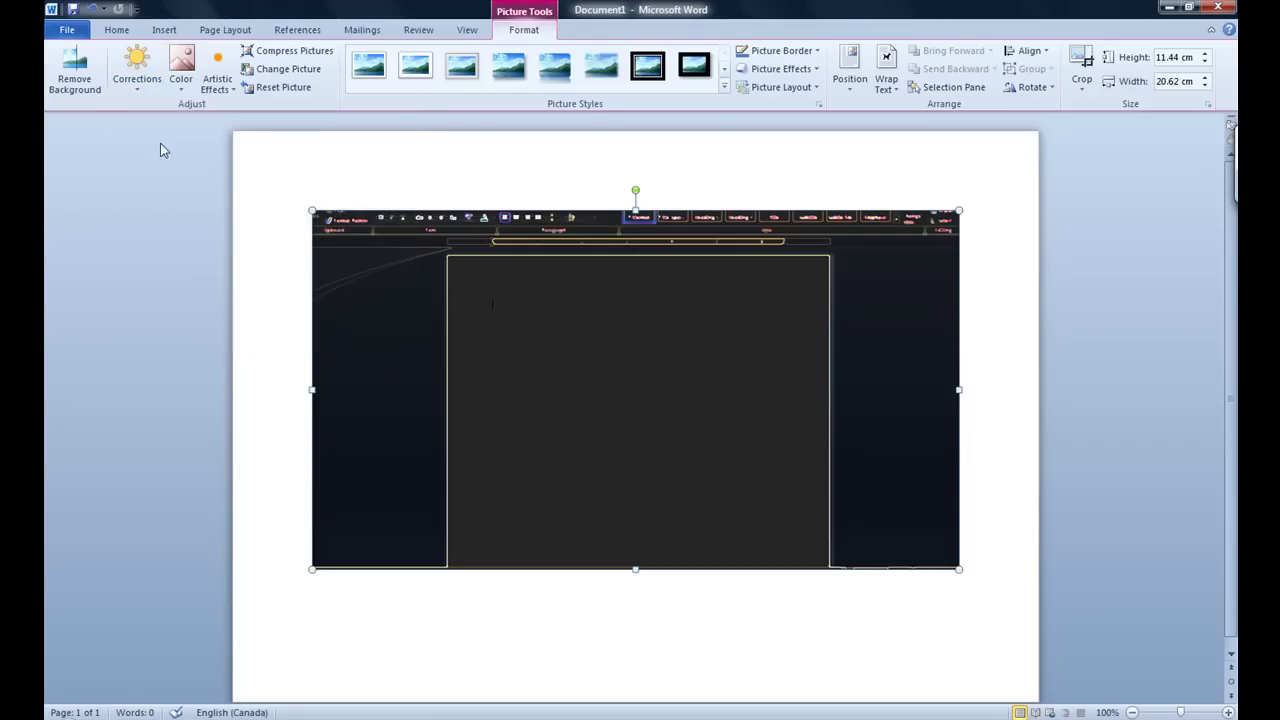
# Remove the screenshot's background, keep the changes, then delete the picture from the page.
pyautogui.click(74, 80)
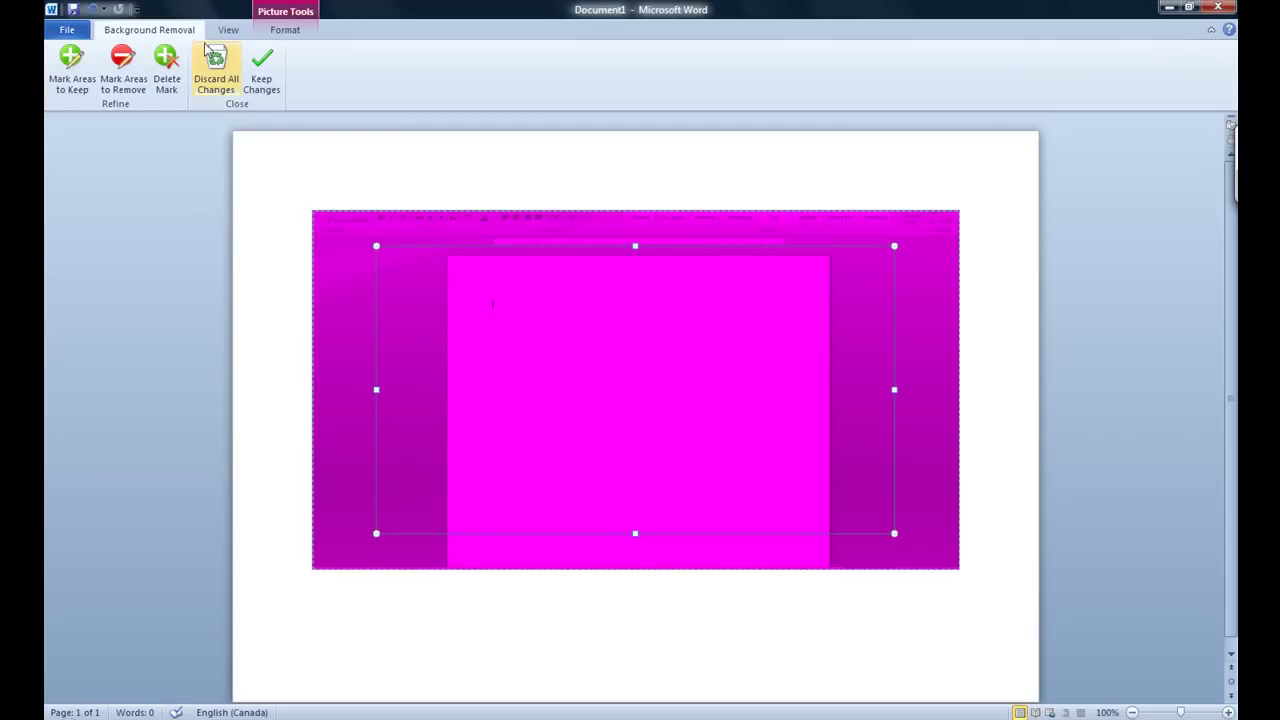
pyautogui.click(262, 82)
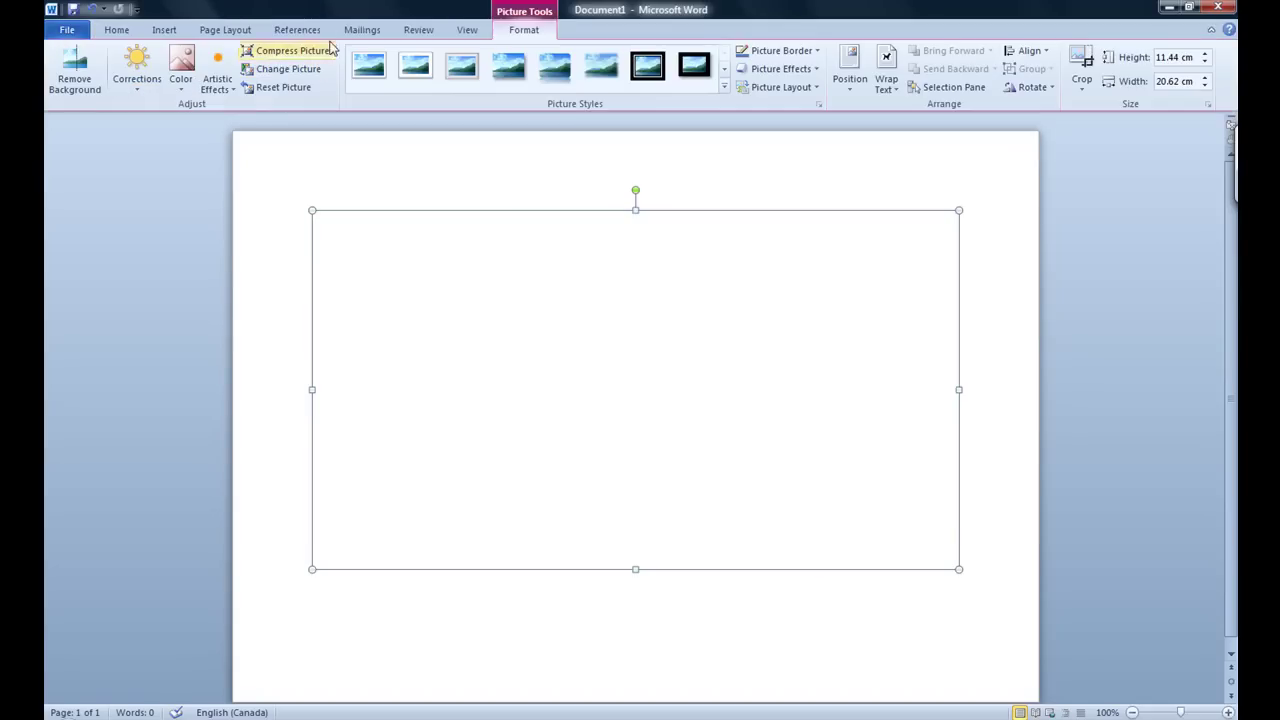
pyautogui.press('Delete')
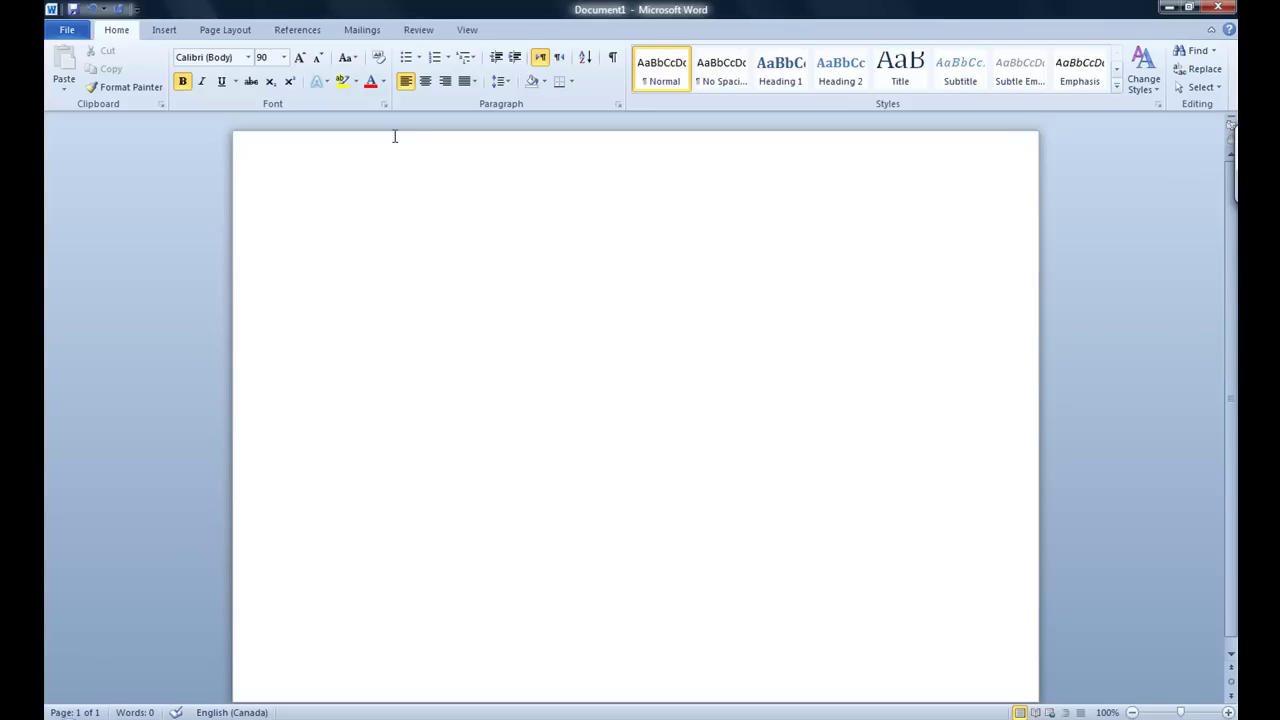
# Preview the Spiral Picture and Captioned Pictures SmartArt layouts, then cancel without inserting either.
pyautogui.click(164, 30)
pyautogui.click(325, 72)
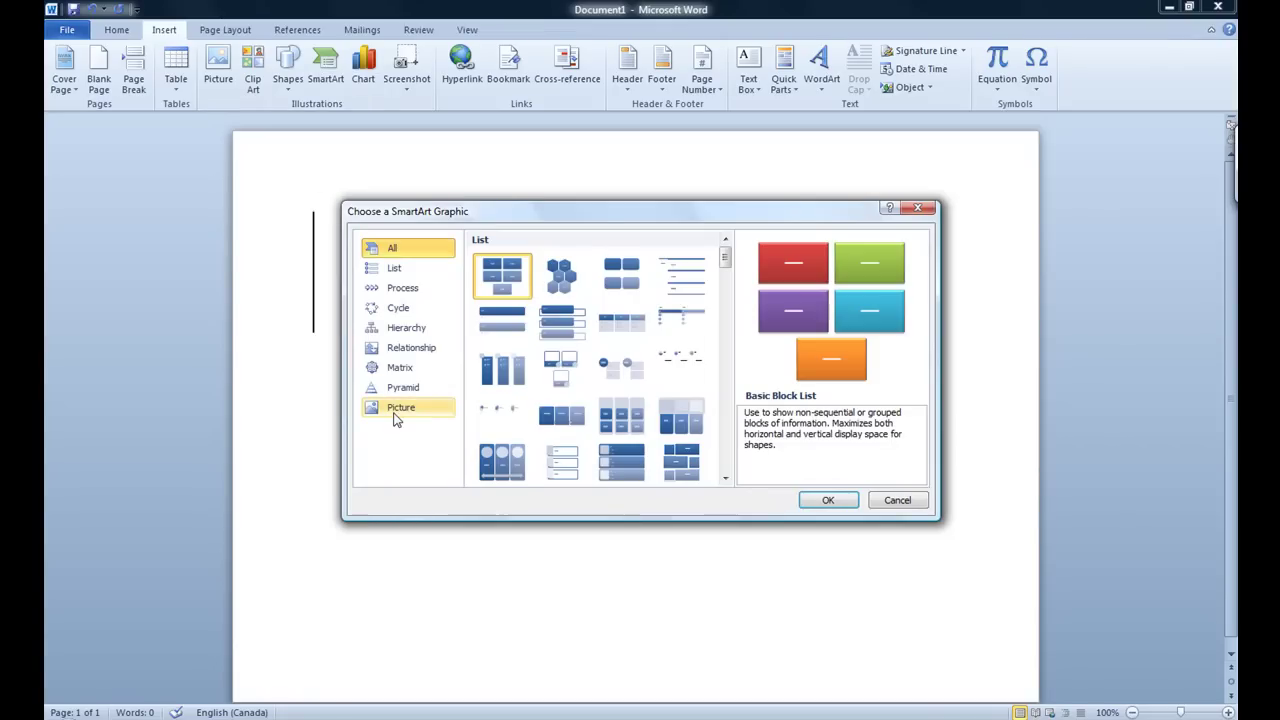
pyautogui.click(397, 408)
pyautogui.click(505, 313)
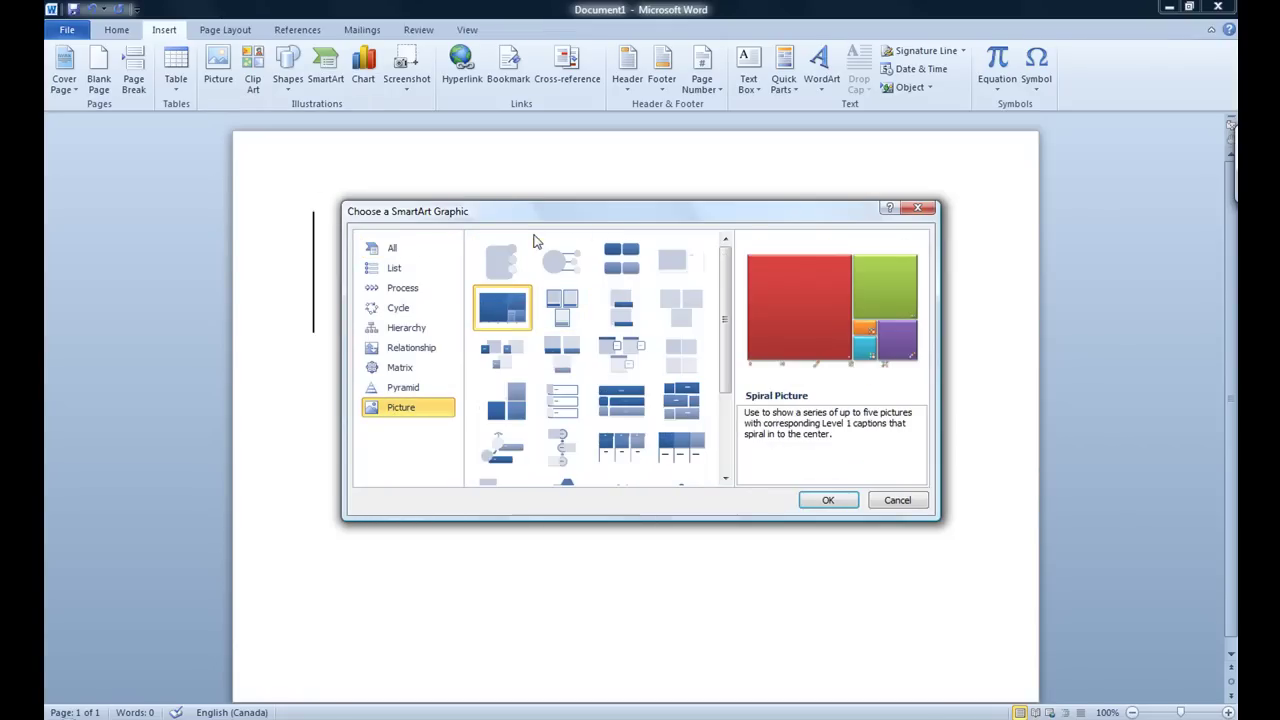
pyautogui.click(582, 305)
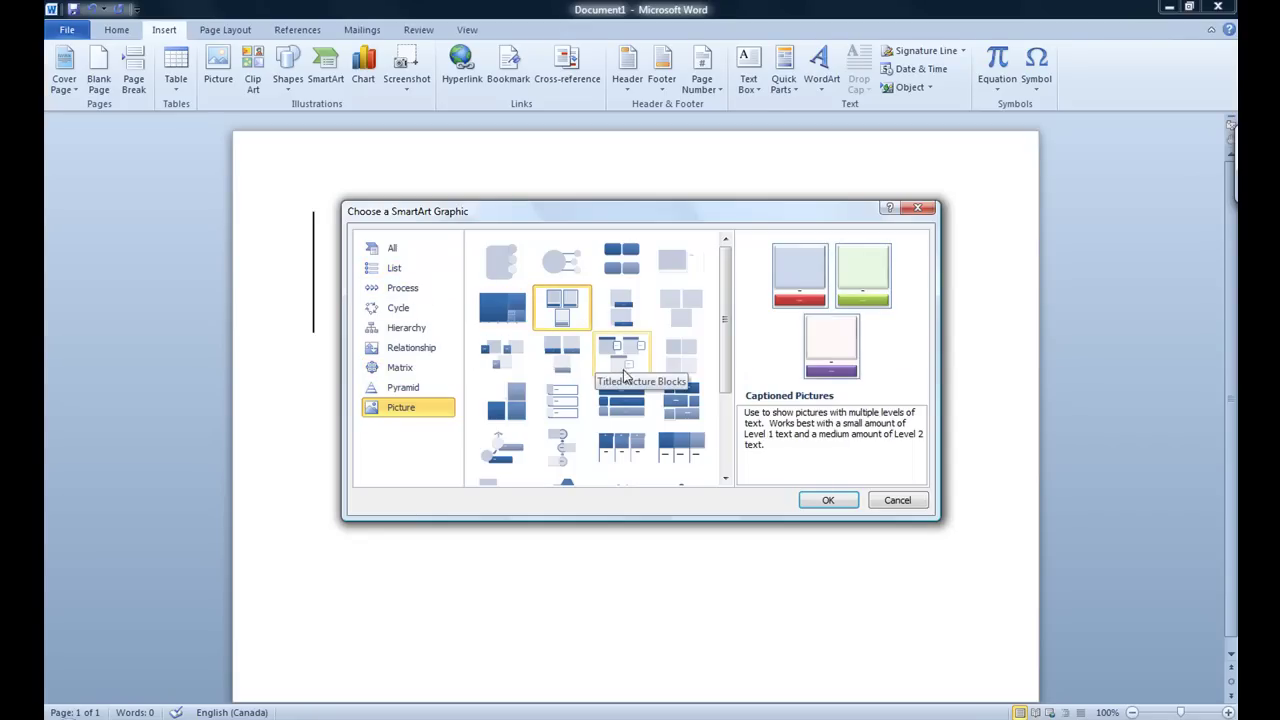
pyautogui.click(896, 504)
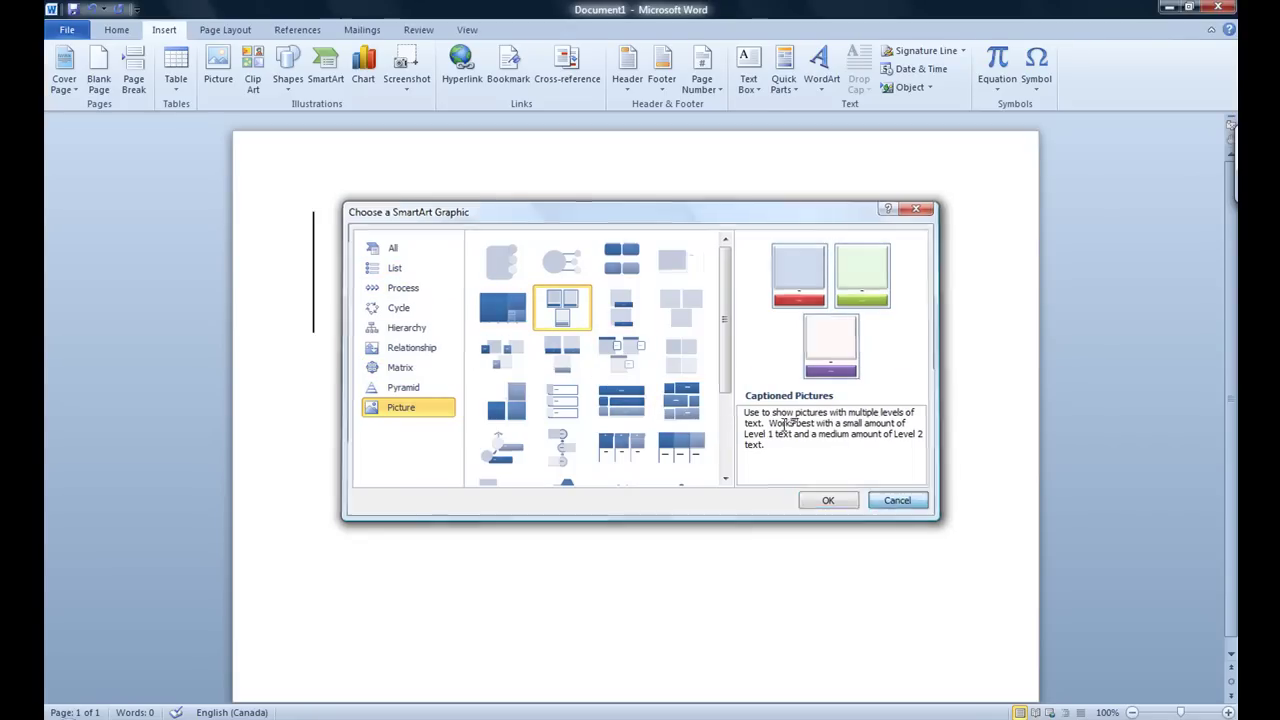
pyautogui.click(220, 30)
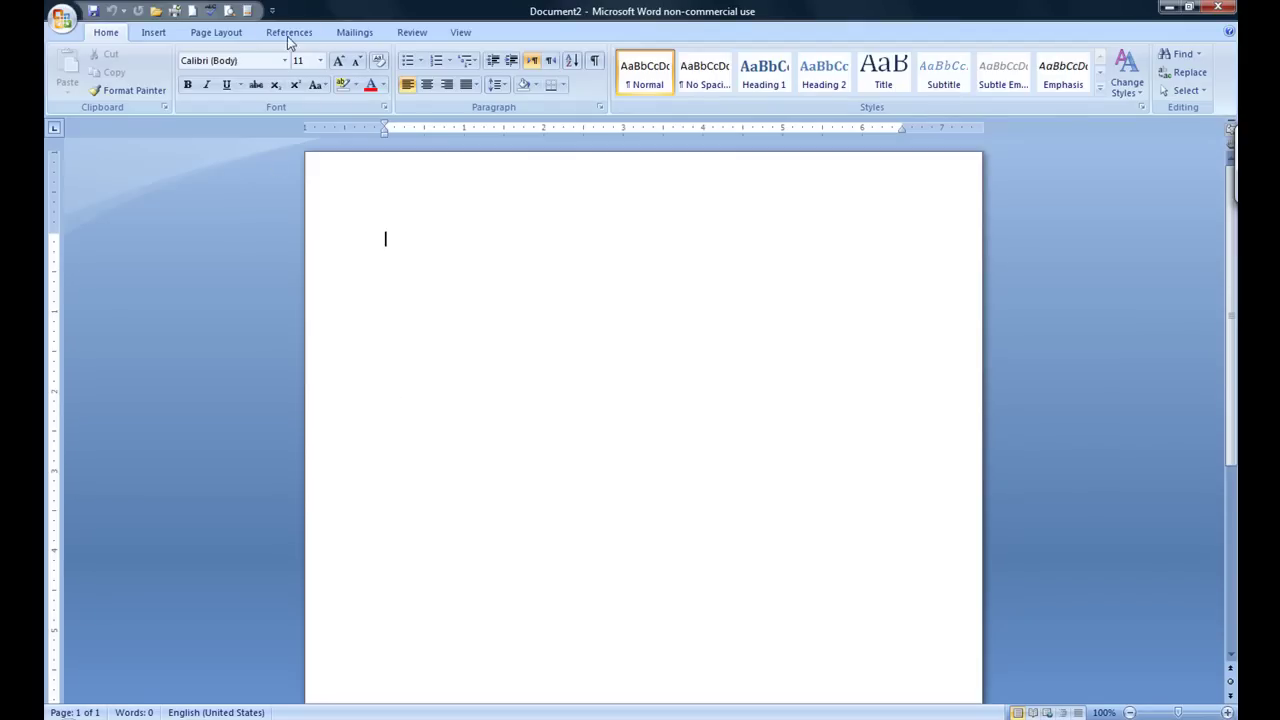
# Cycle through the Page Layout, References, Mailings, Review and View tabs, ending back on Home.
pyautogui.click(250, 32)
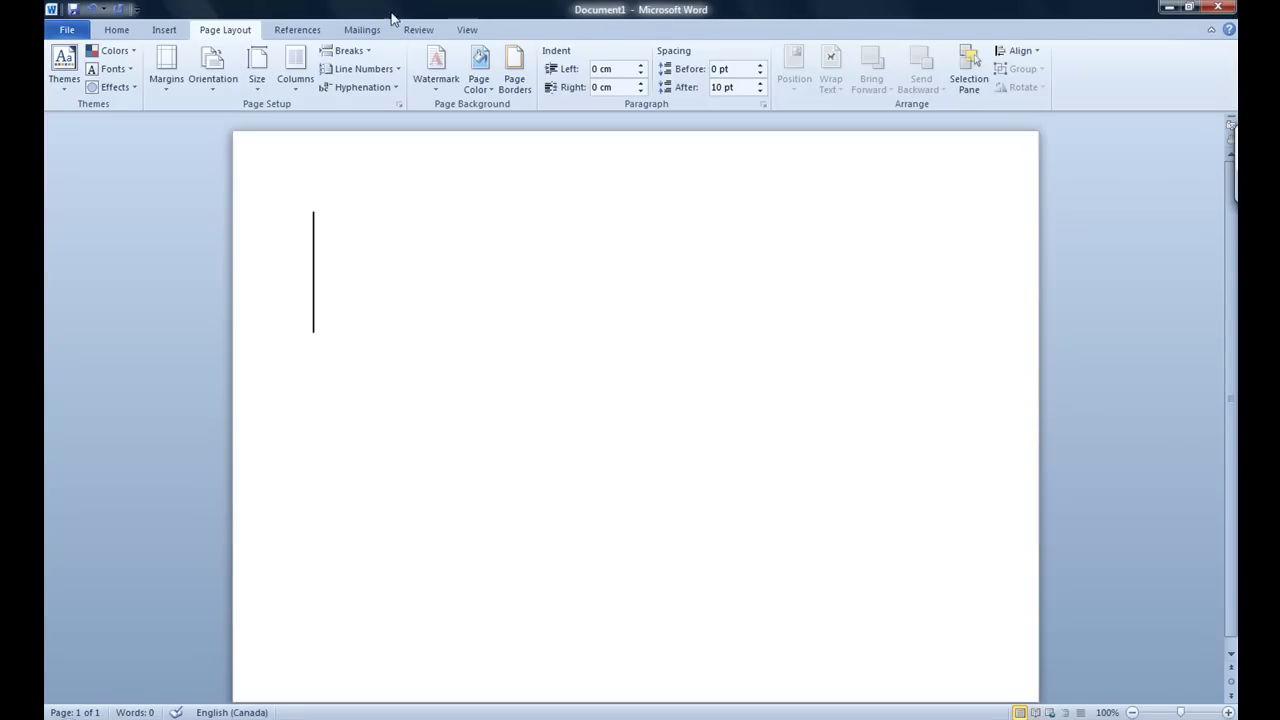
pyautogui.click(300, 30)
pyautogui.click(355, 30)
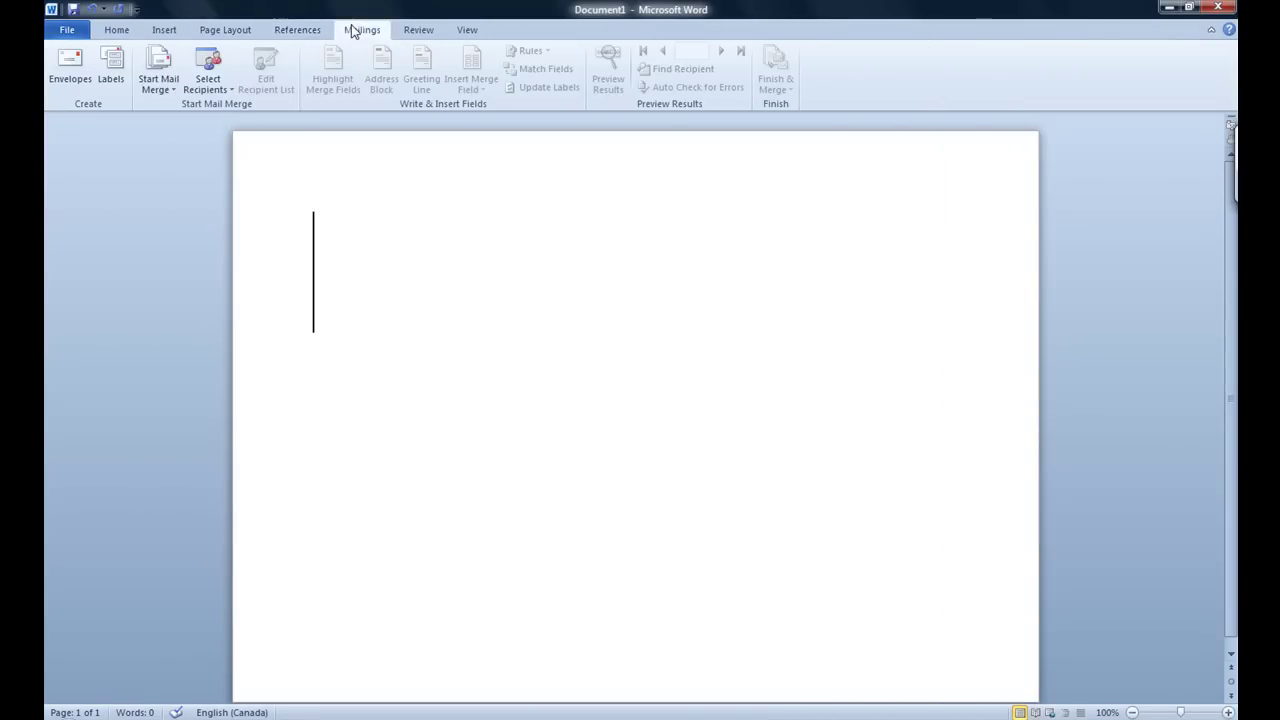
pyautogui.click(418, 31)
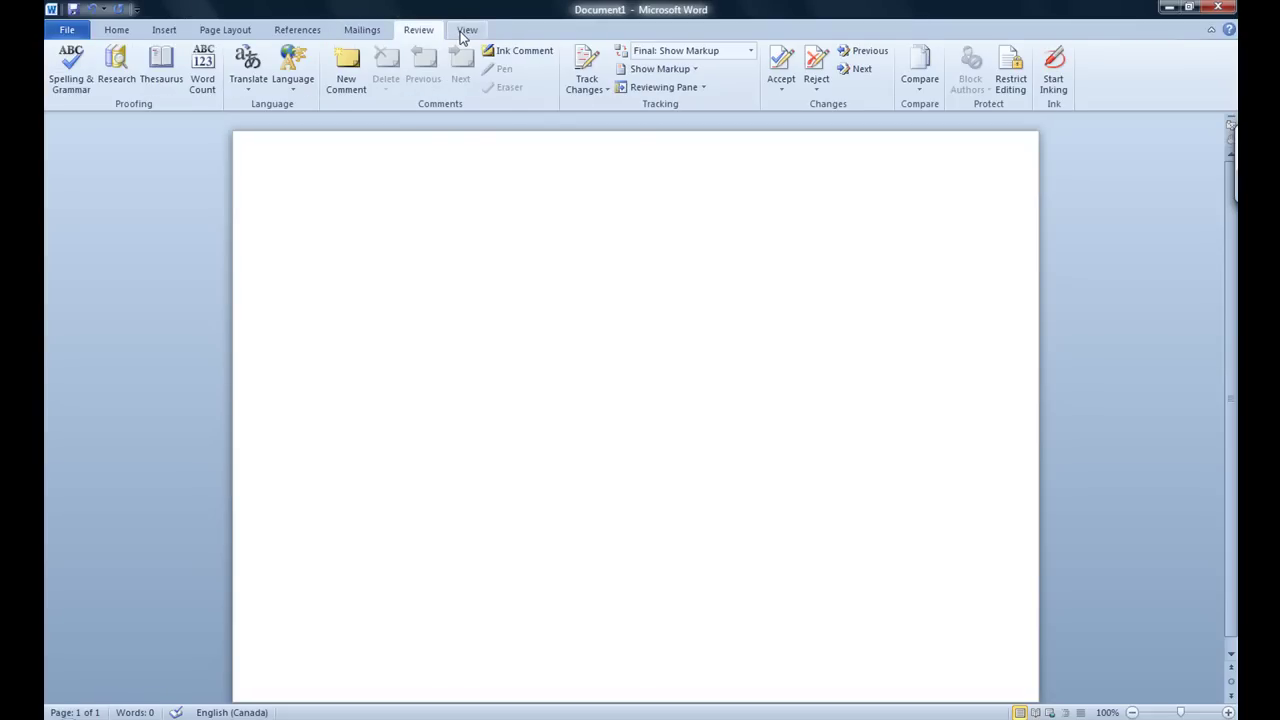
pyautogui.click(465, 31)
pyautogui.click(295, 32)
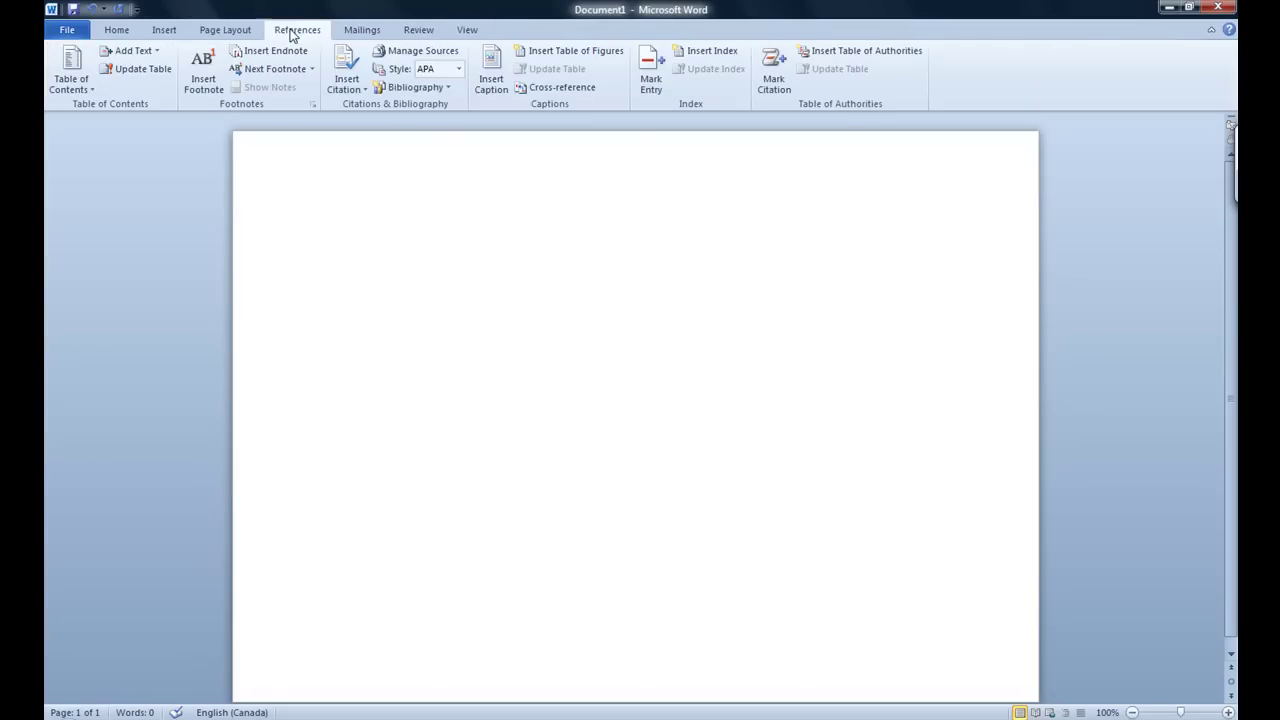
pyautogui.click(226, 30)
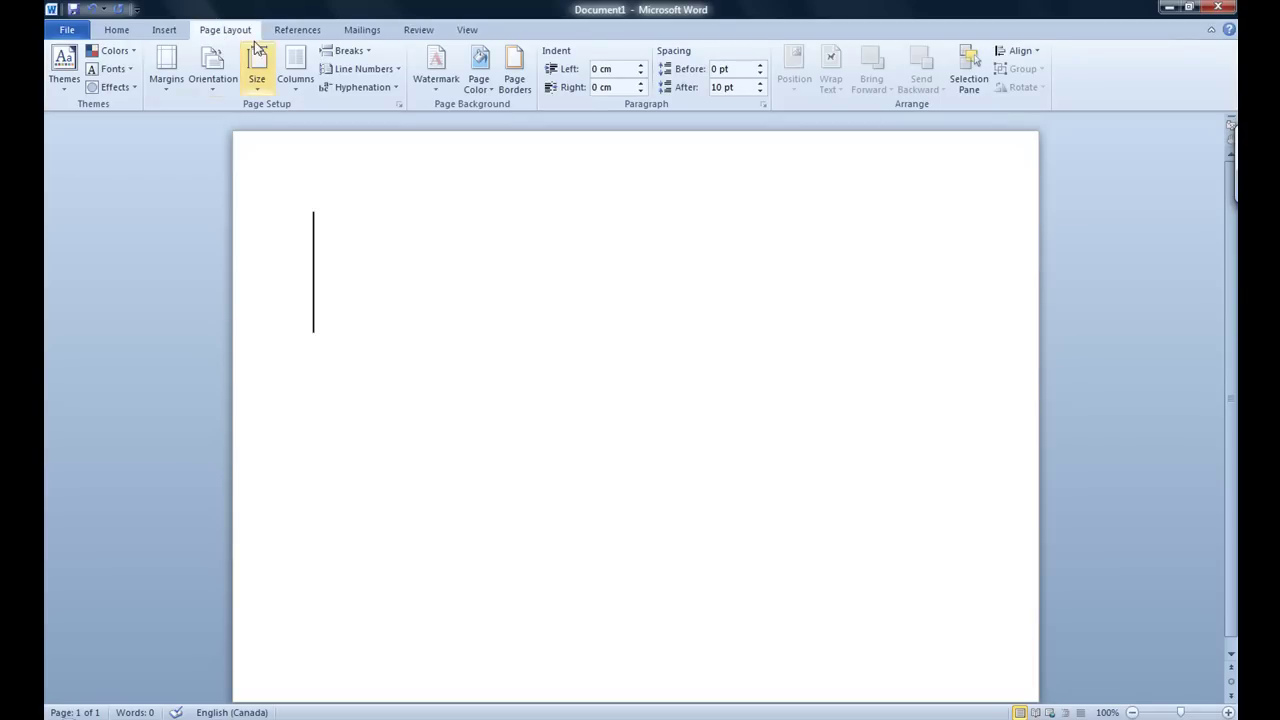
pyautogui.click(362, 32)
pyautogui.click(467, 30)
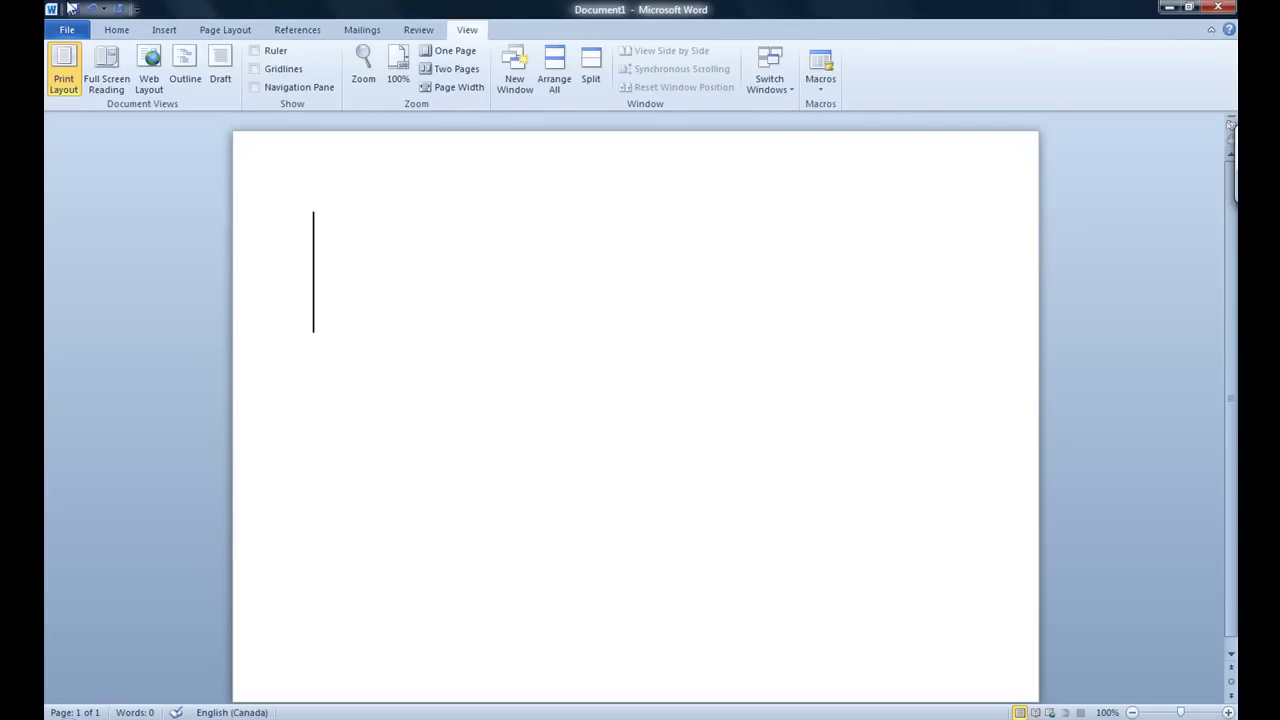
pyautogui.click(117, 30)
# Change Word's colour scheme from Blue to another option under File > Options > General.
pyautogui.click(156, 316)
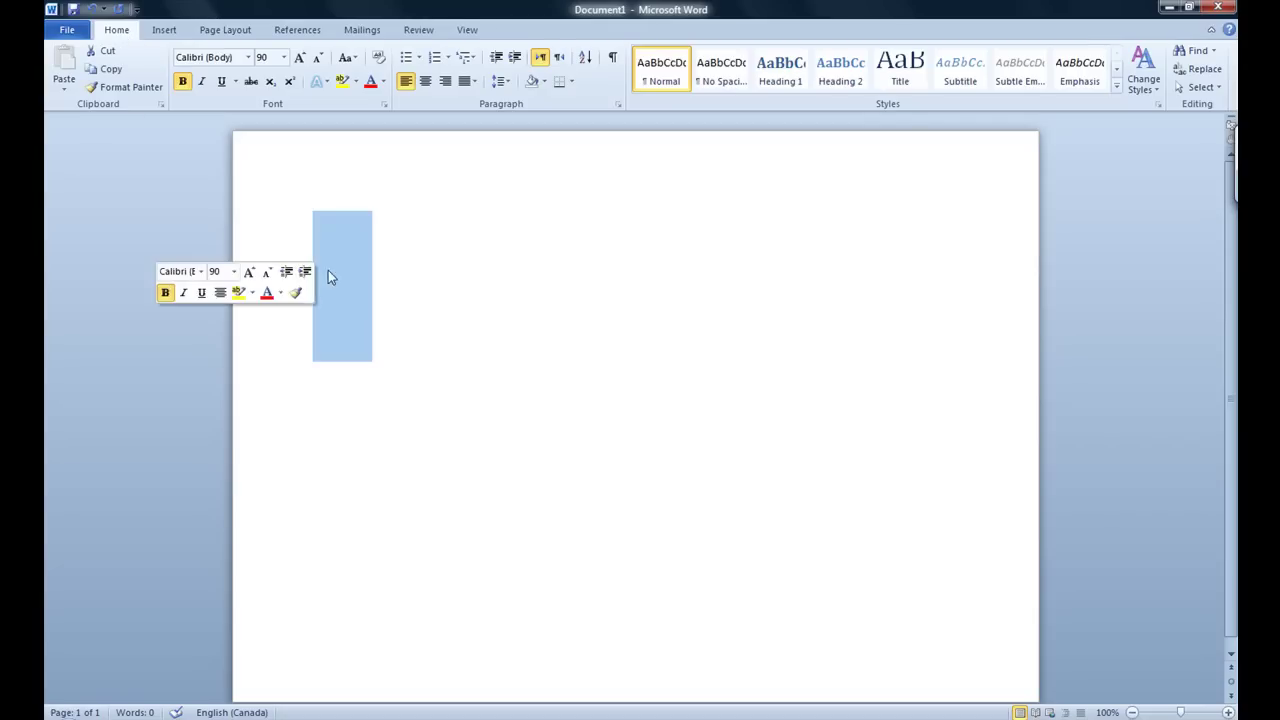
pyautogui.click(370, 259)
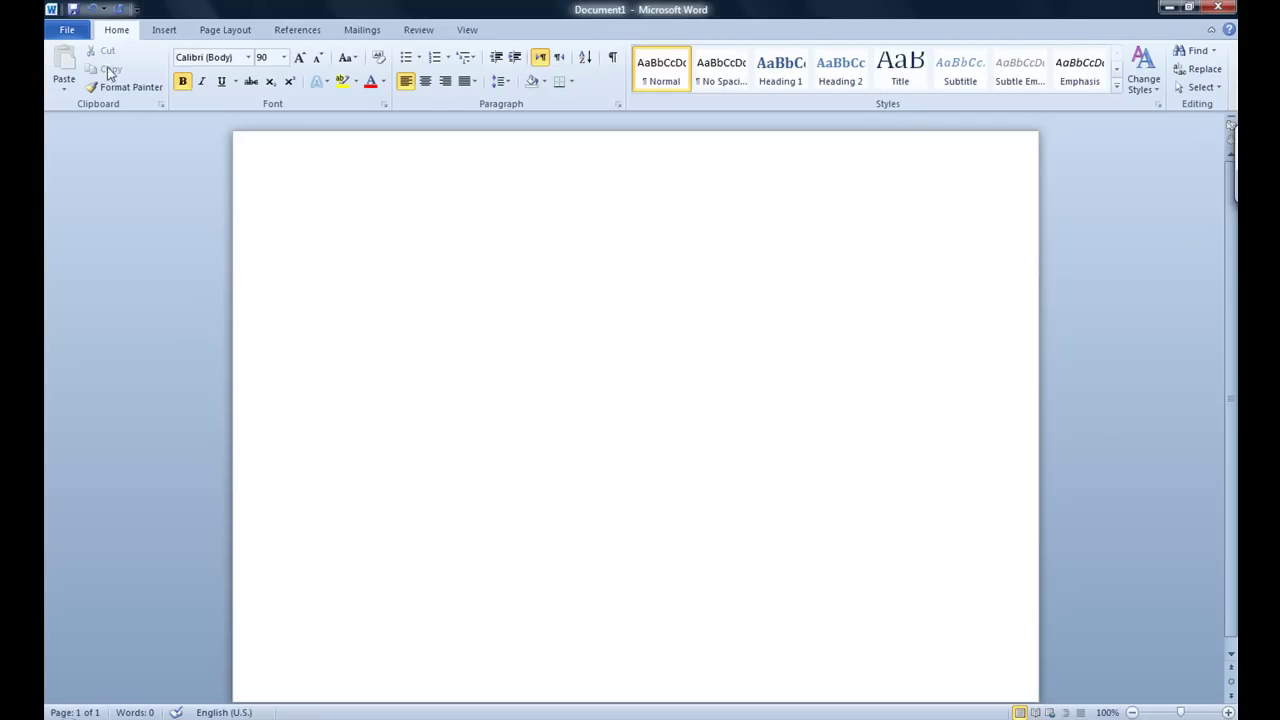
pyautogui.click(67, 30)
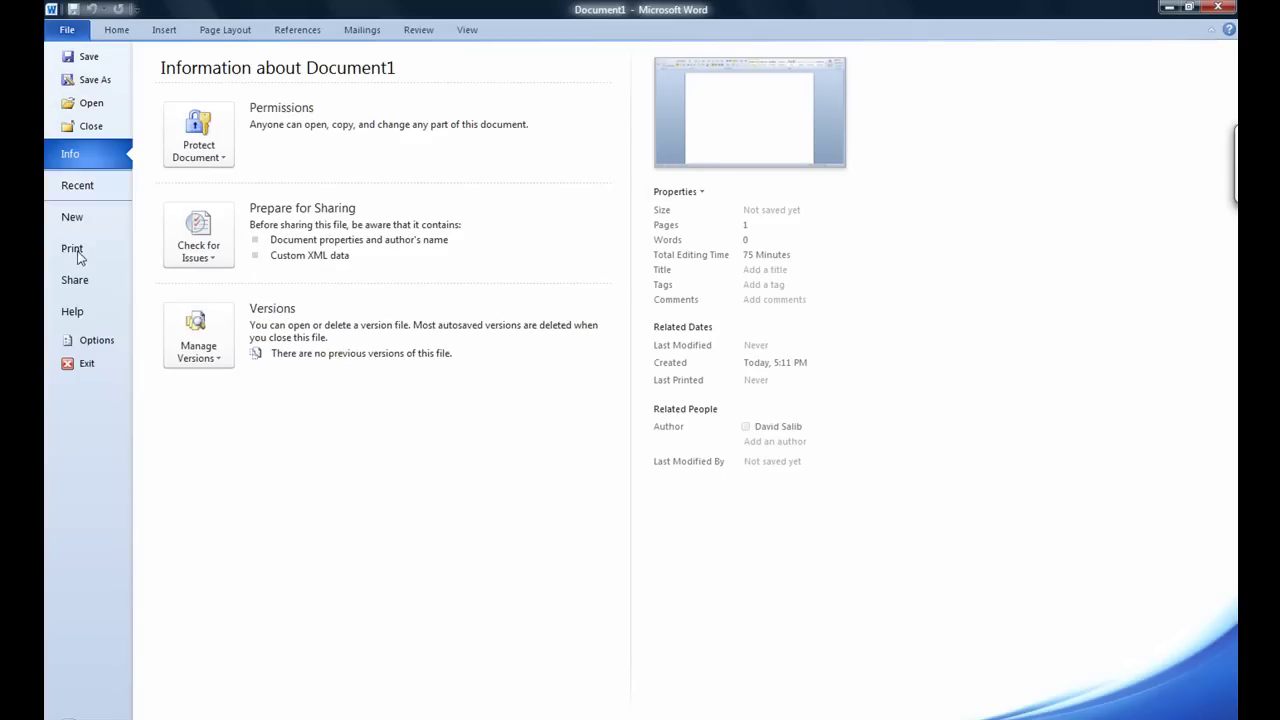
pyautogui.click(88, 340)
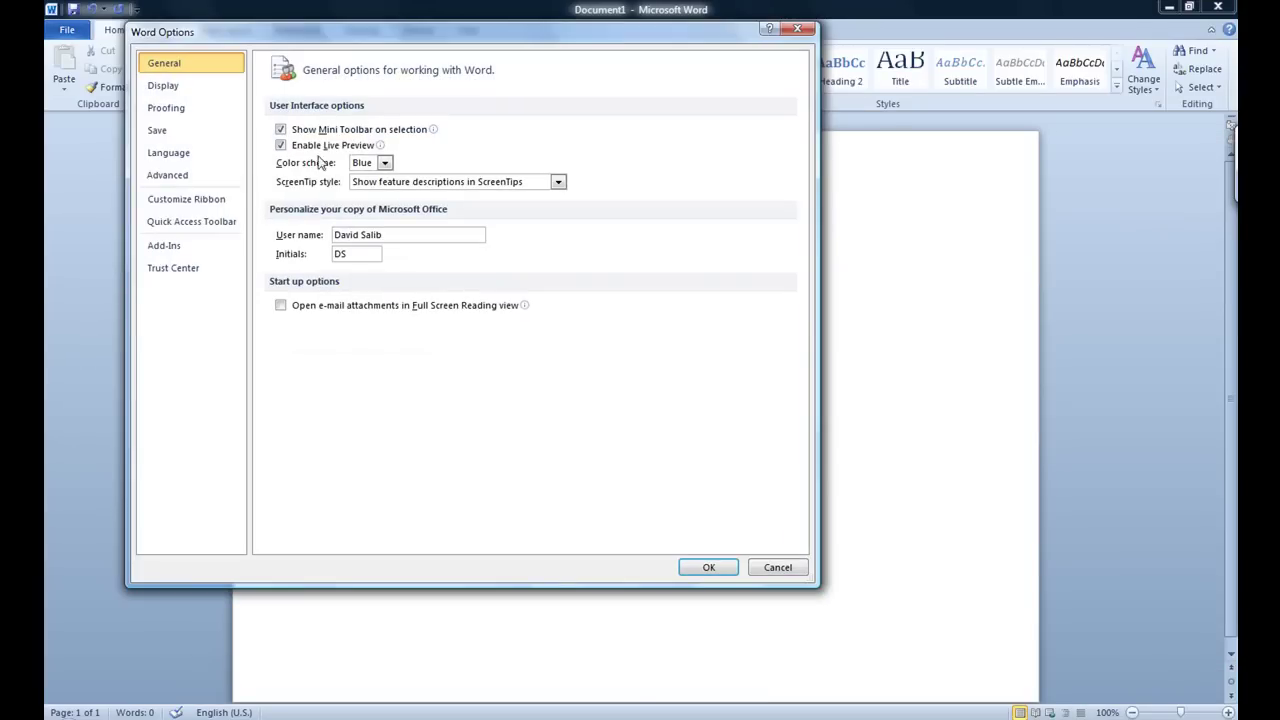
pyautogui.click(371, 164)
pyautogui.click(371, 181)
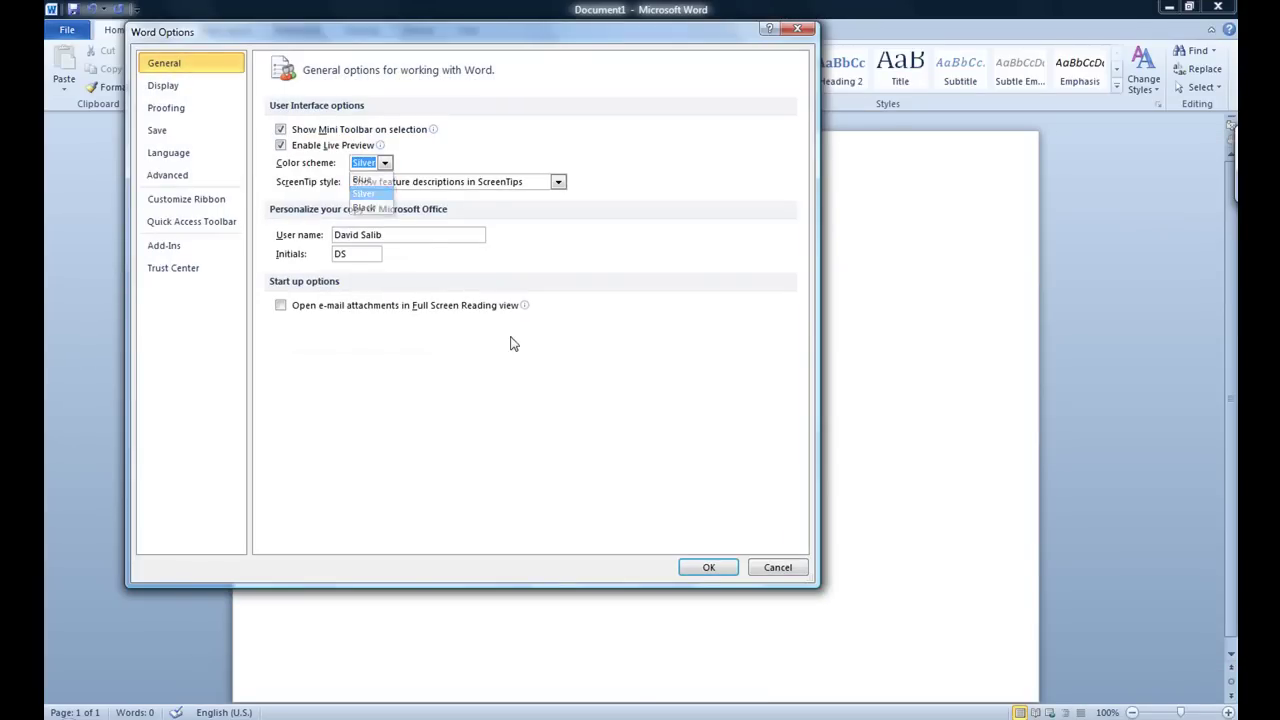
pyautogui.click(697, 567)
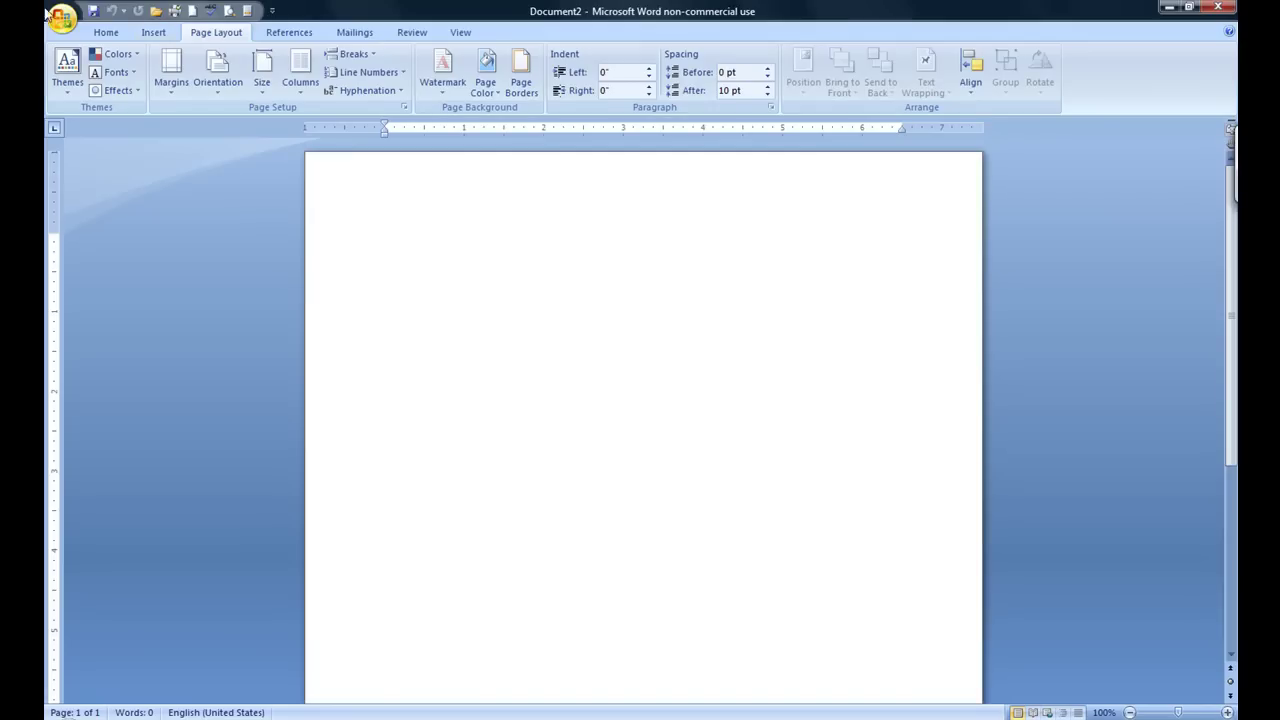
# Show the Home tab's basic formatting commands in Word 2007, with 11-point Calibri on blank Document2.
pyautogui.click(108, 34)
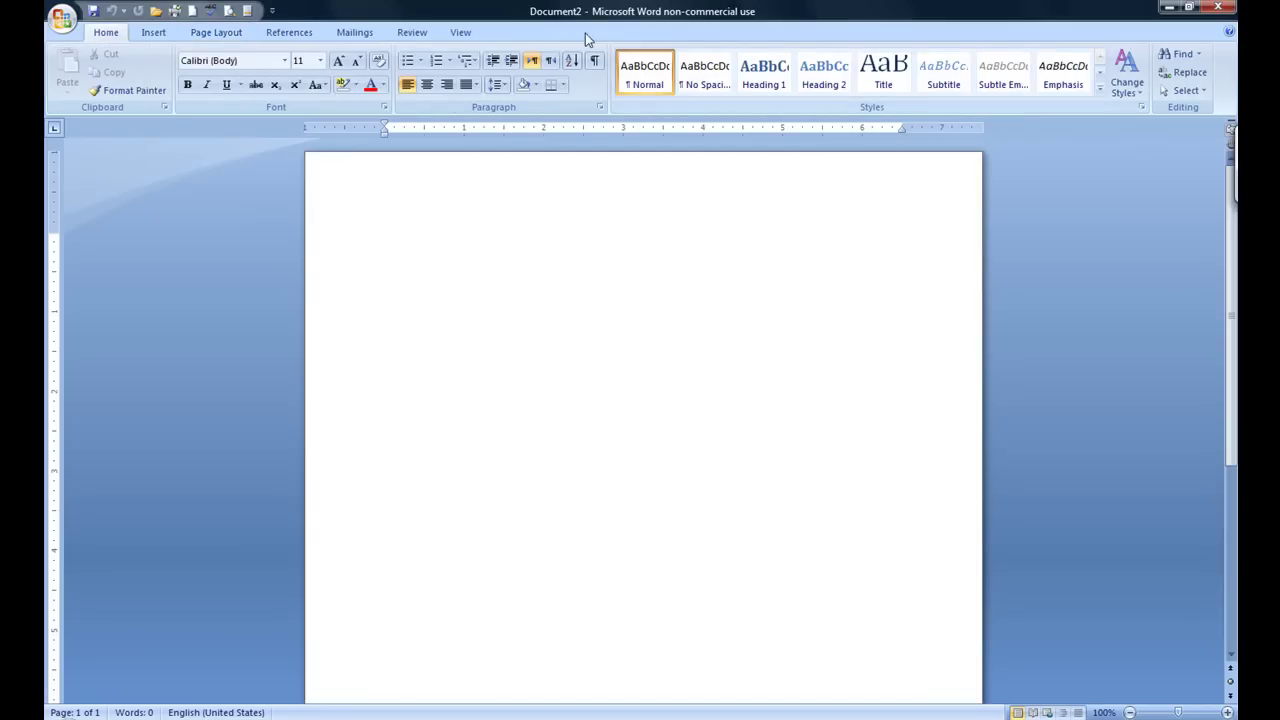